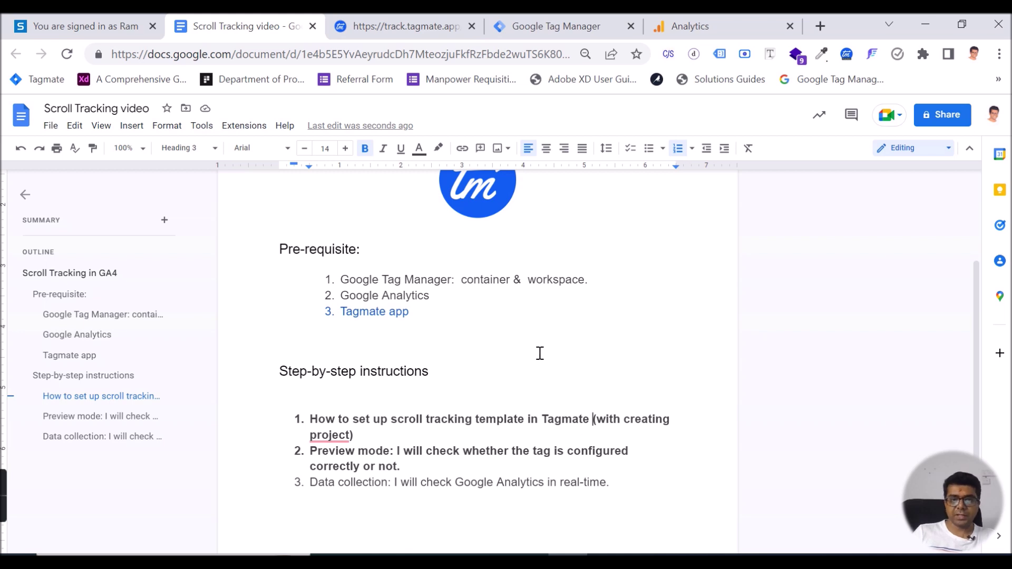
Step: Switch to Tagmate and confirm the first listed GTM account as the working account
{"action": "left_click", "coordinate": [390, 27]}
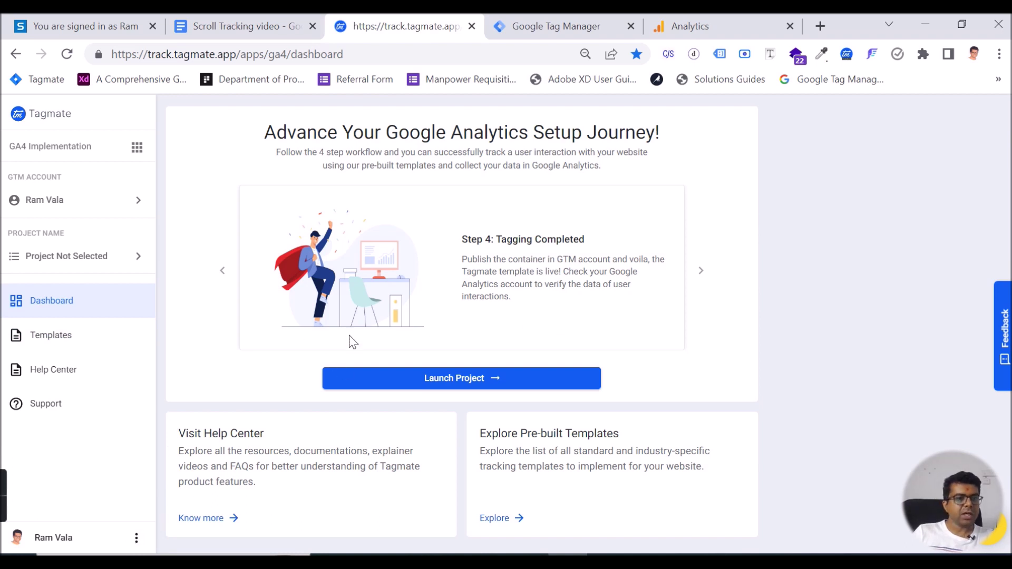
{"action": "left_click", "coordinate": [69, 202]}
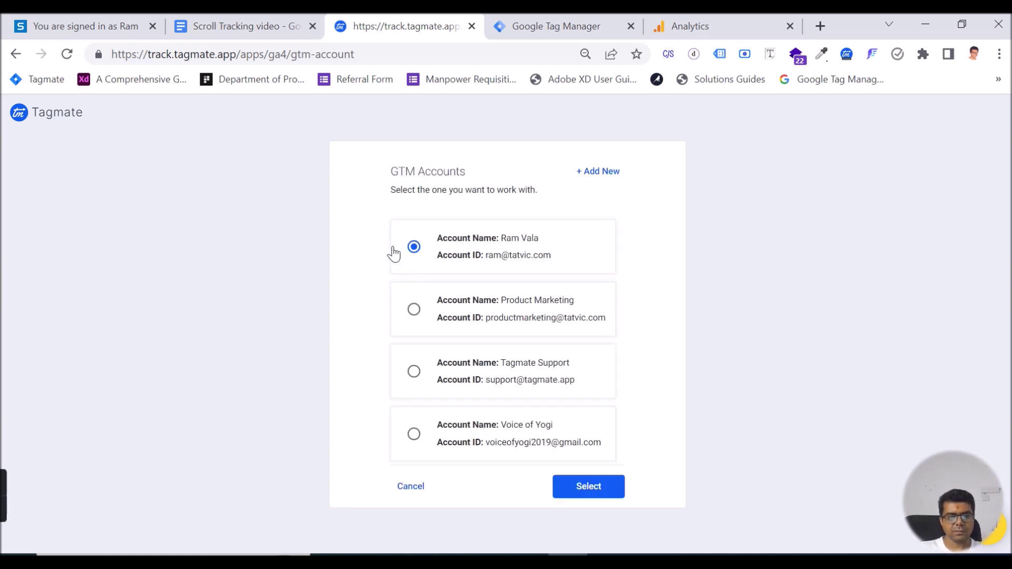
{"action": "left_click", "coordinate": [598, 493]}
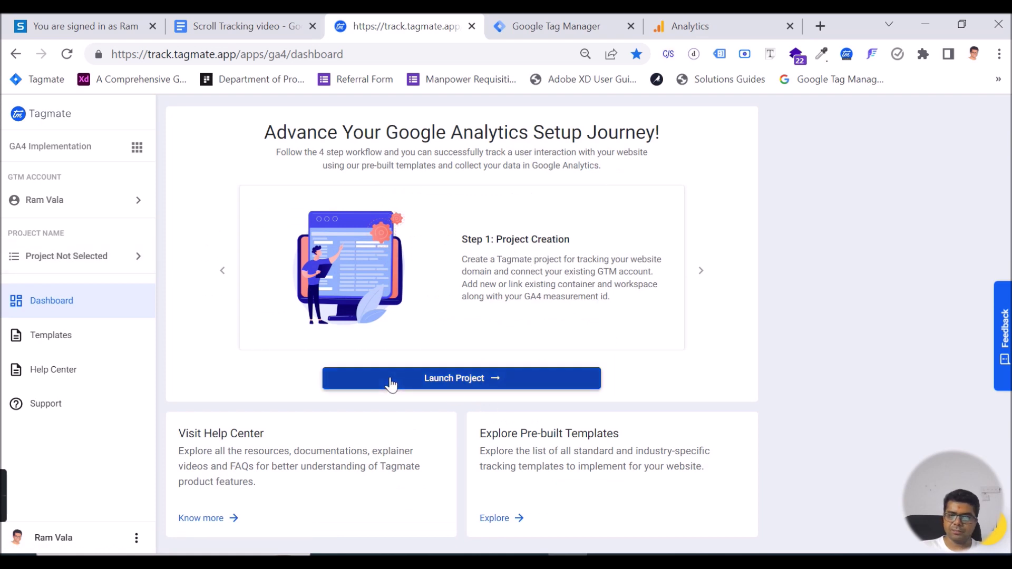
Step: Add a new Google Analytics 4 project for the web platform and name it Scroll_Tracking_Project
{"action": "left_click", "coordinate": [477, 380]}
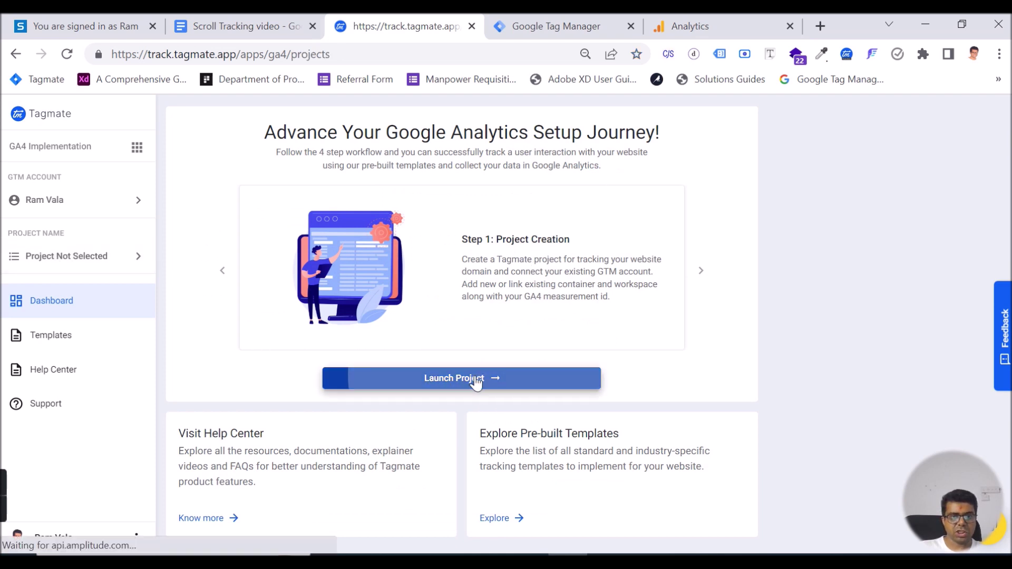
{"action": "left_click", "coordinate": [242, 30]}
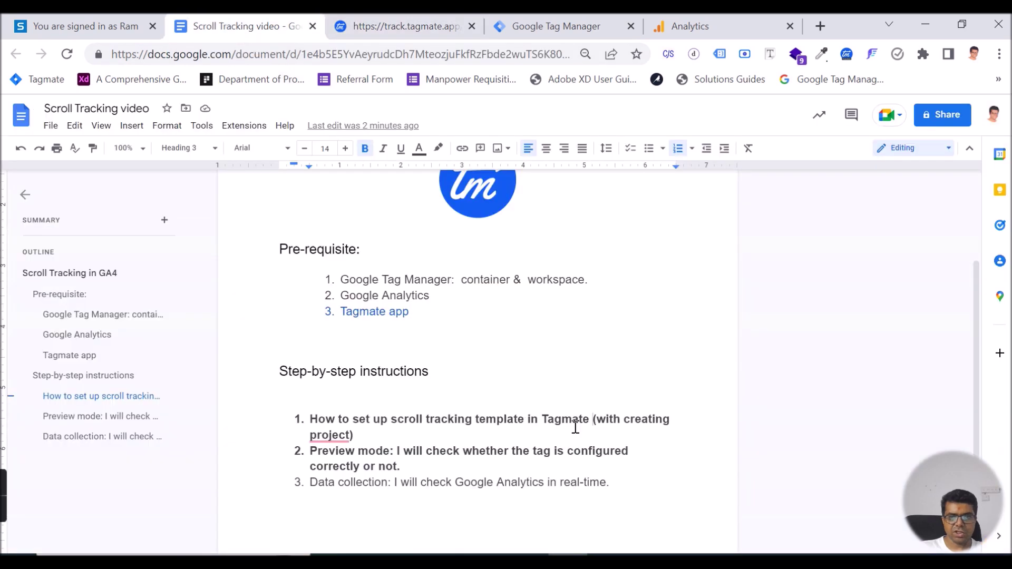
{"action": "left_click", "coordinate": [406, 24]}
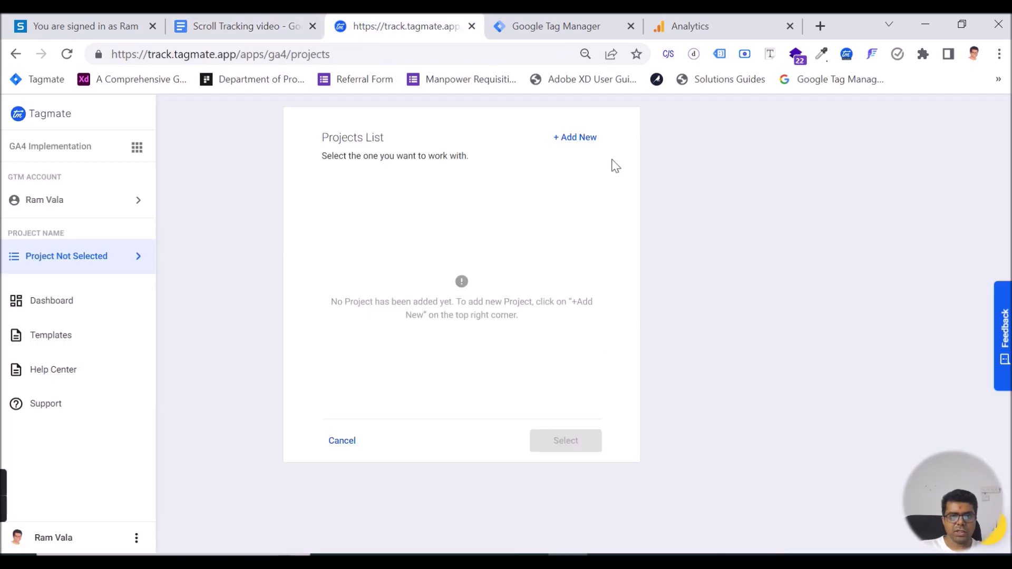
{"action": "left_click", "coordinate": [572, 141]}
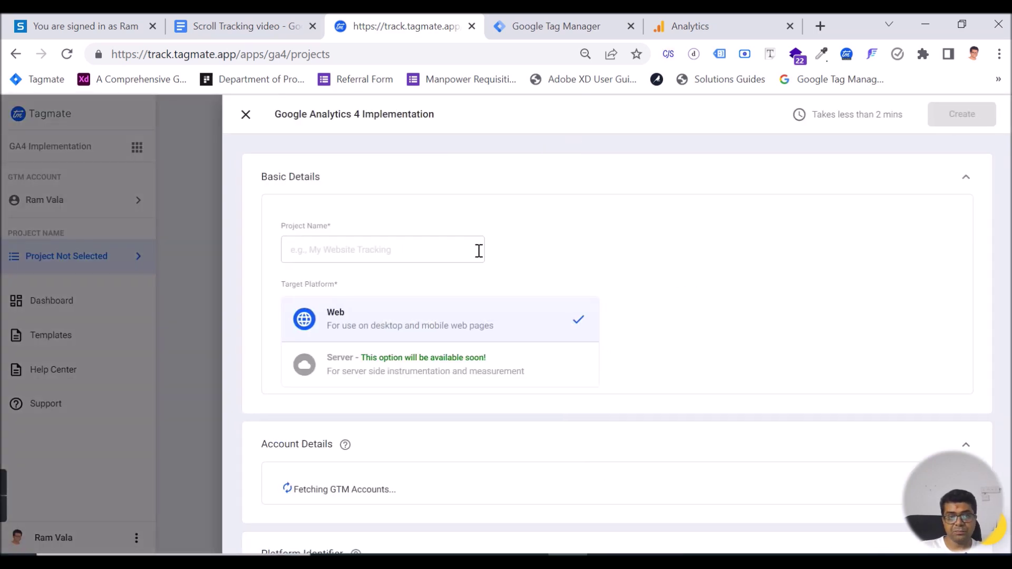
{"action": "left_click", "coordinate": [401, 253]}
{"action": "type", "text": "4"}
{"action": "key", "text": "BackSpace"}
{"action": "type", "text": "Scroll_Tracking_Projec"}
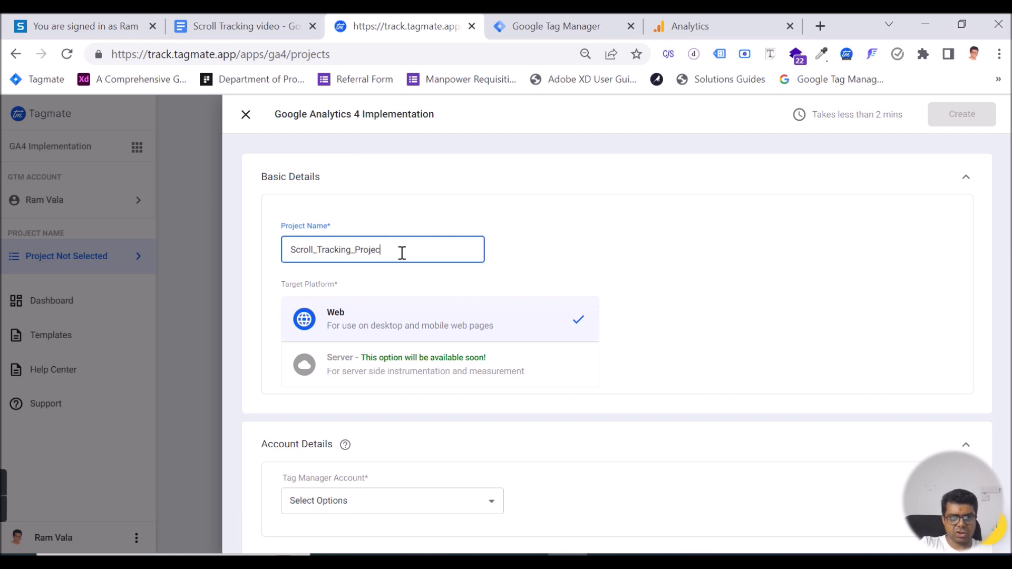
Step: Assign the project the Tag Manager account Tagmate Testing, container Tagmate_How to Videos and workspace Tagmate How to videos
{"action": "scroll", "coordinate": [377, 337], "scroll_direction": "down", "scroll_amount": 3}
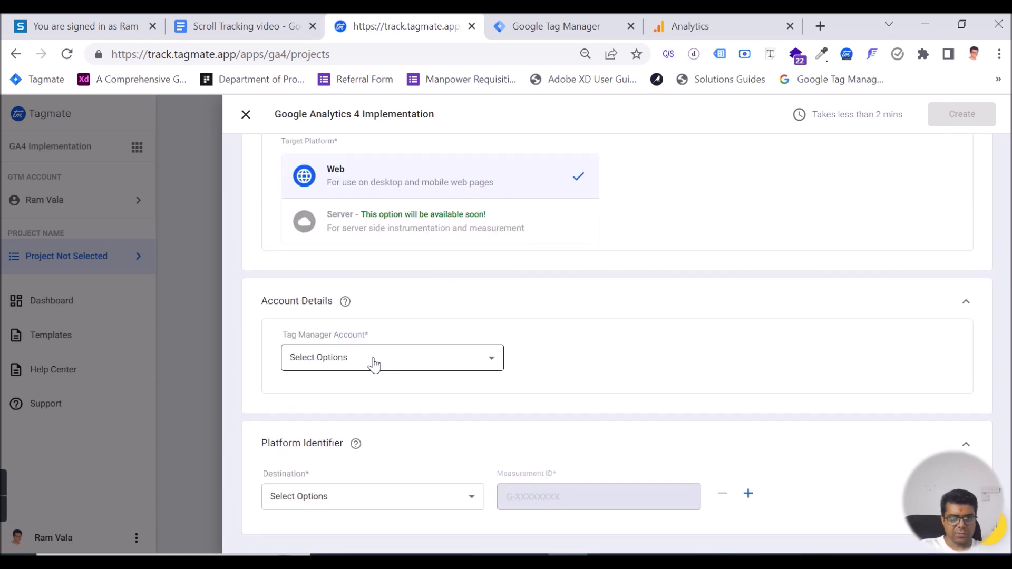
{"action": "left_click", "coordinate": [365, 362]}
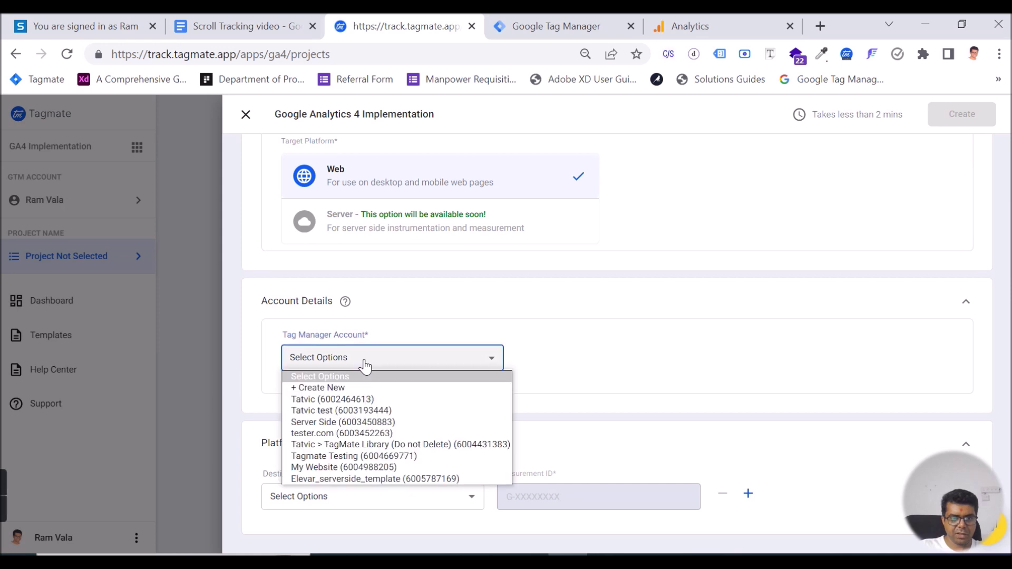
{"action": "left_click", "coordinate": [356, 457]}
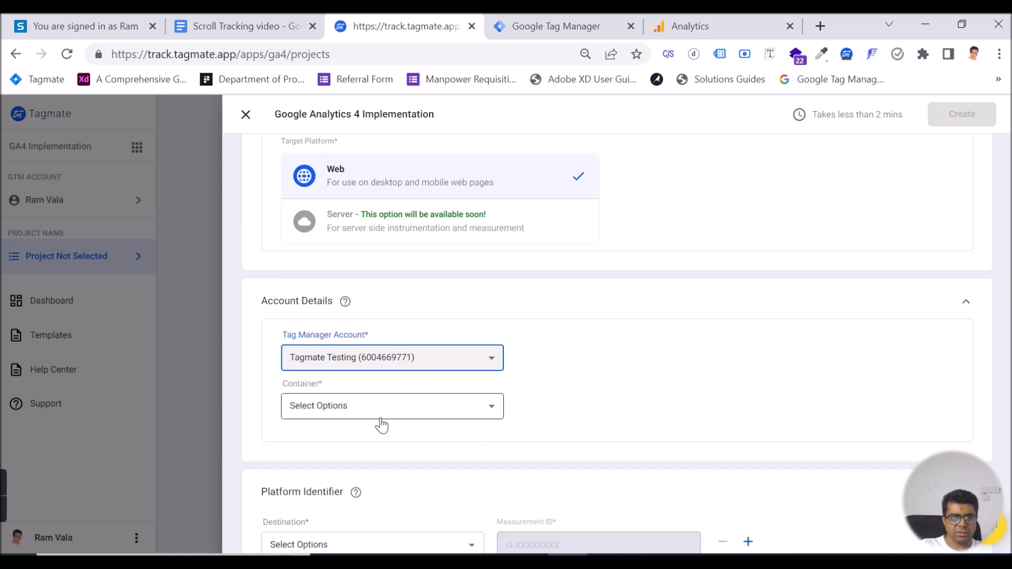
{"action": "left_click", "coordinate": [372, 416]}
{"action": "scroll", "coordinate": [374, 393], "scroll_direction": "down", "scroll_amount": 1}
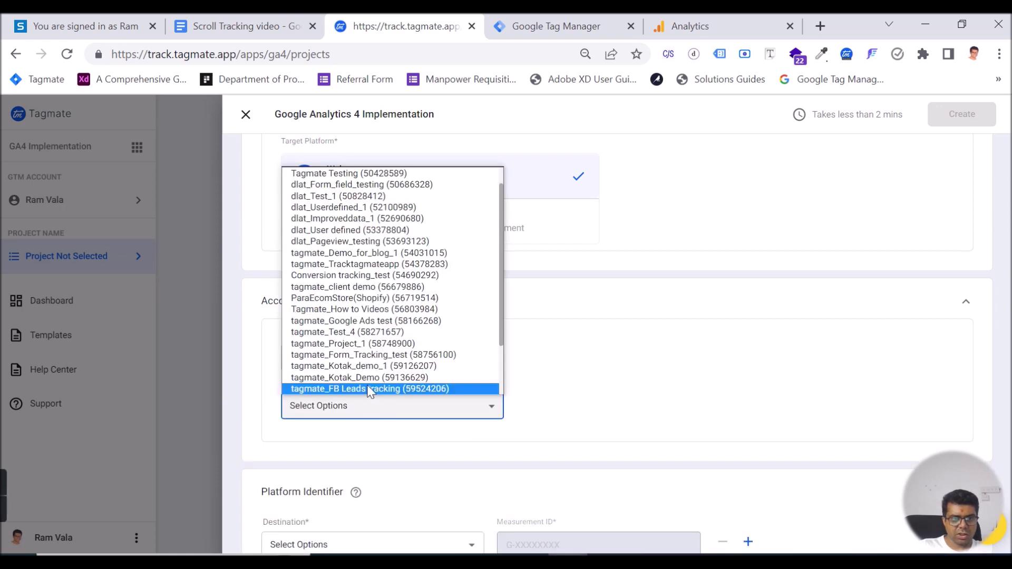
{"action": "left_click", "coordinate": [369, 310]}
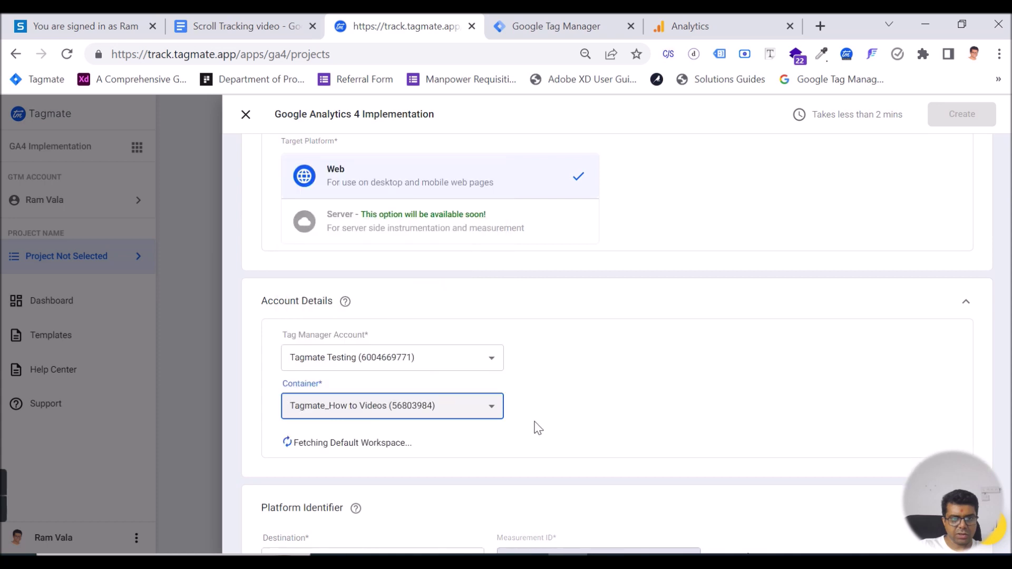
{"action": "scroll", "coordinate": [517, 468], "scroll_direction": "down", "scroll_amount": 1}
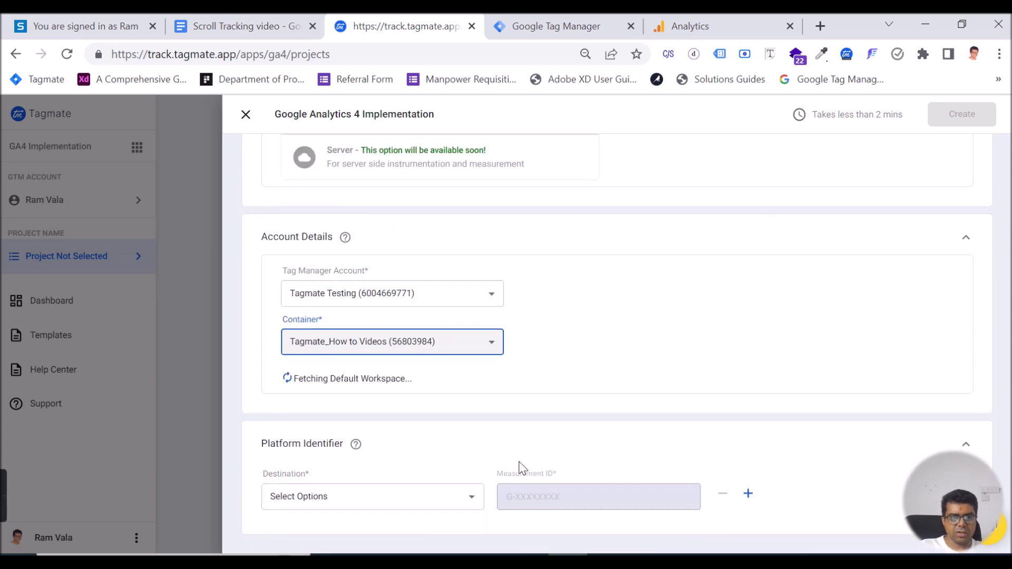
{"action": "left_click", "coordinate": [375, 401]}
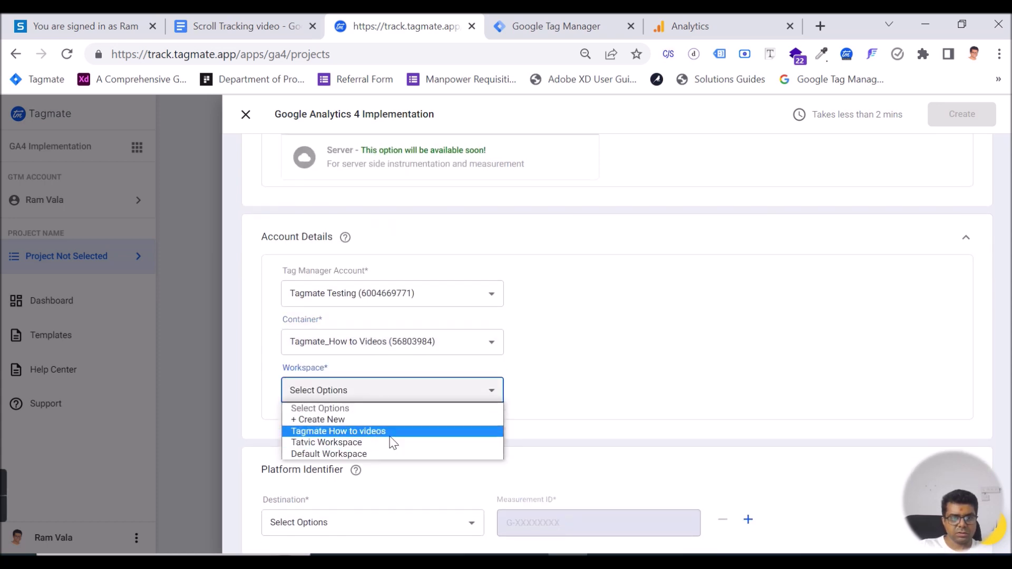
{"action": "left_click", "coordinate": [389, 432]}
Step: Set the destination to Google Analytics and enter the measurement ID copied from the TagmateTesting data stream in Analytics
{"action": "scroll", "coordinate": [401, 427], "scroll_direction": "down", "scroll_amount": 1}
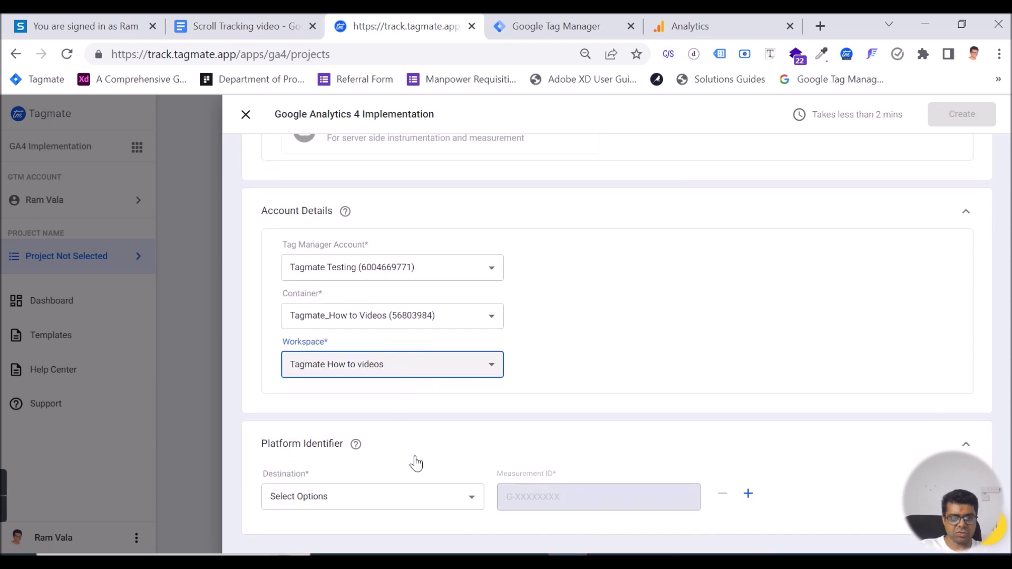
{"action": "left_click", "coordinate": [466, 513]}
{"action": "left_click", "coordinate": [335, 523]}
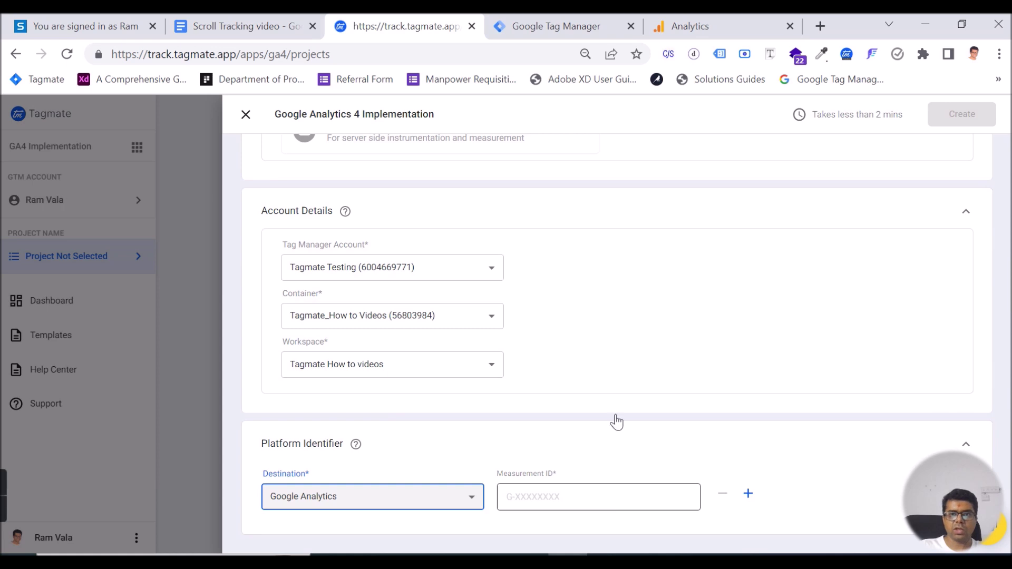
{"action": "left_click", "coordinate": [704, 27]}
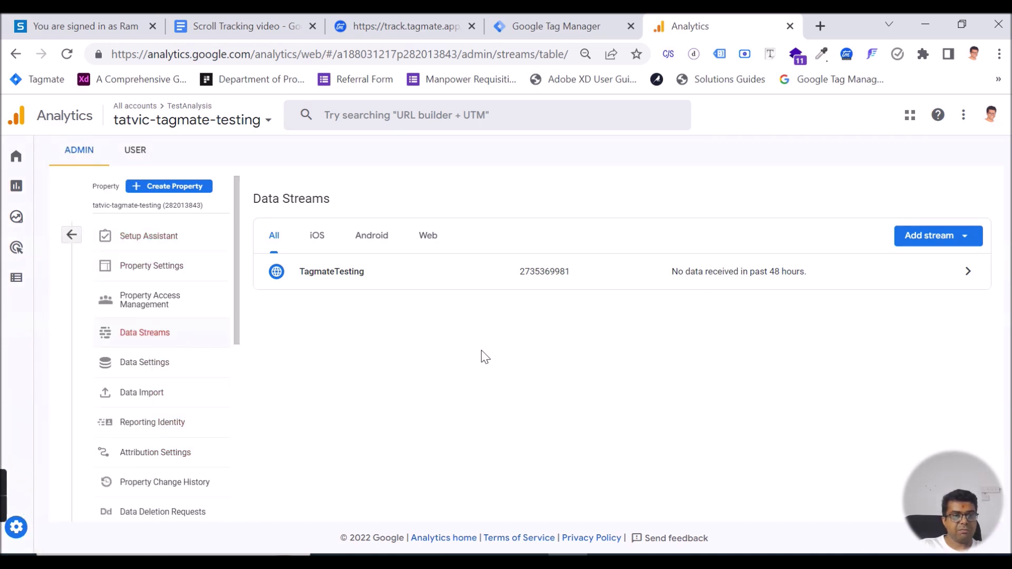
{"action": "left_click", "coordinate": [694, 281]}
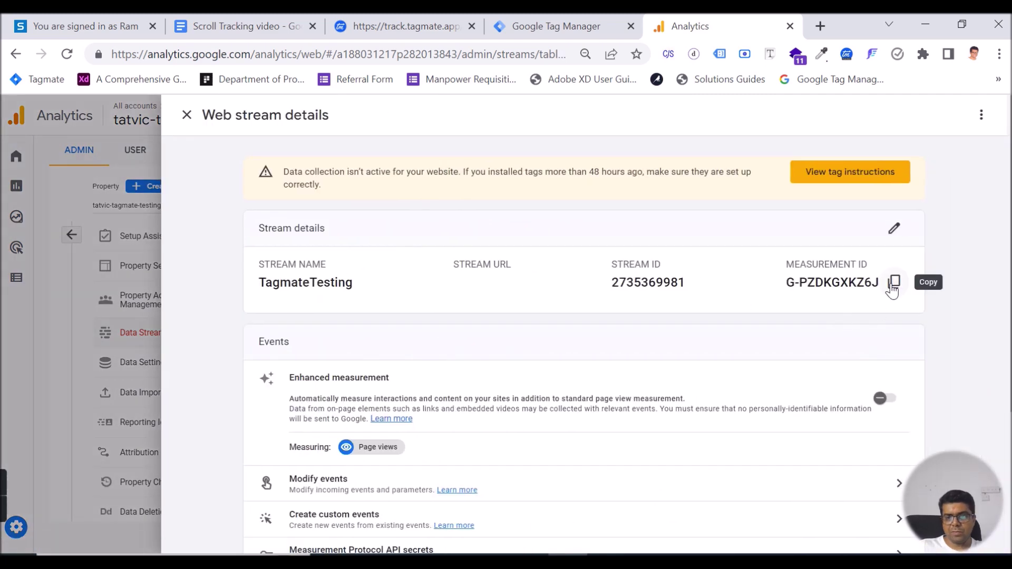
{"action": "left_click", "coordinate": [385, 32]}
{"action": "left_click", "coordinate": [525, 490]}
{"action": "type", "text": "G-PZDKGXKZ6J"}
Step: Create the project and select Scroll_Tracking_Project as the one to work with
{"action": "scroll", "coordinate": [989, 252], "scroll_direction": "up", "scroll_amount": 4}
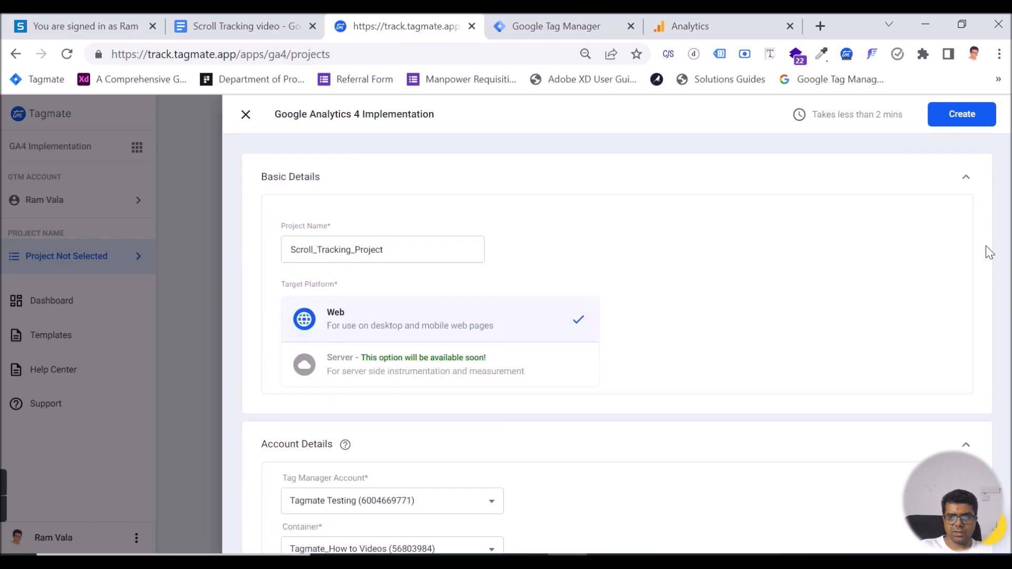
{"action": "left_click", "coordinate": [963, 113]}
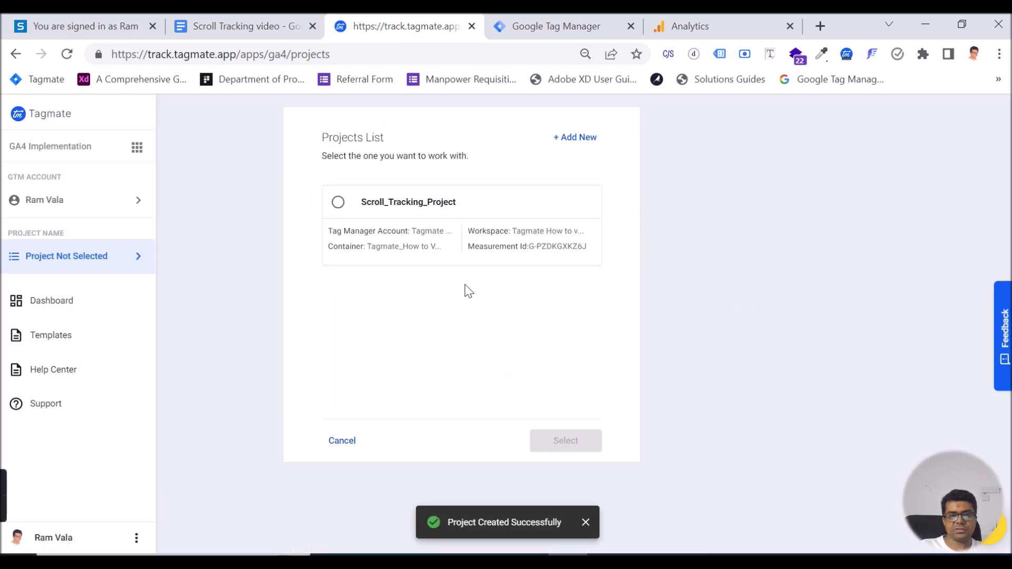
{"action": "left_click", "coordinate": [338, 203]}
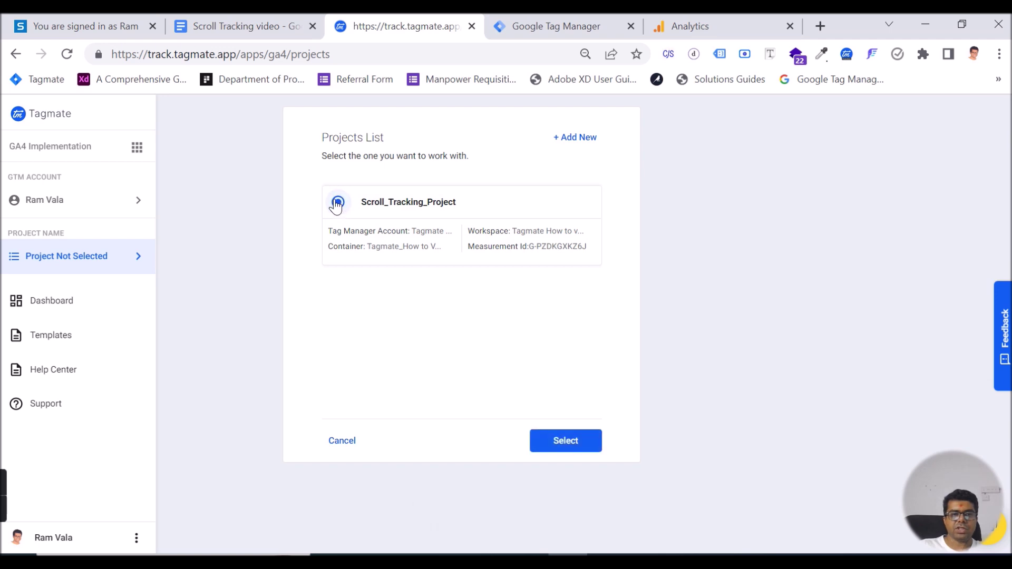
{"action": "left_click", "coordinate": [577, 444]}
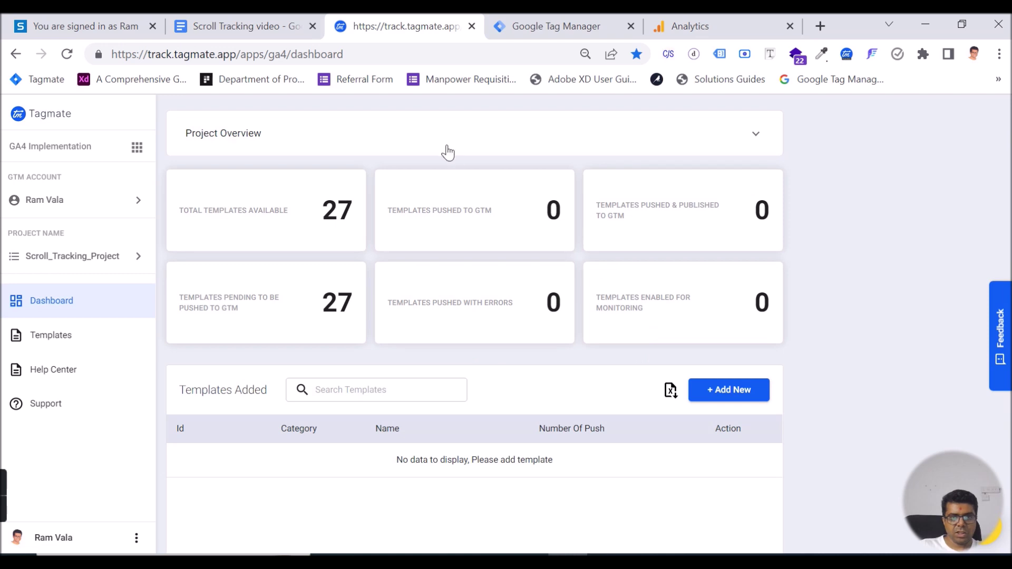
Step: Expand the project overview, and open the Scroll Tracking template from the Page Engagement category for pushing to GTM
{"action": "left_click", "coordinate": [448, 147]}
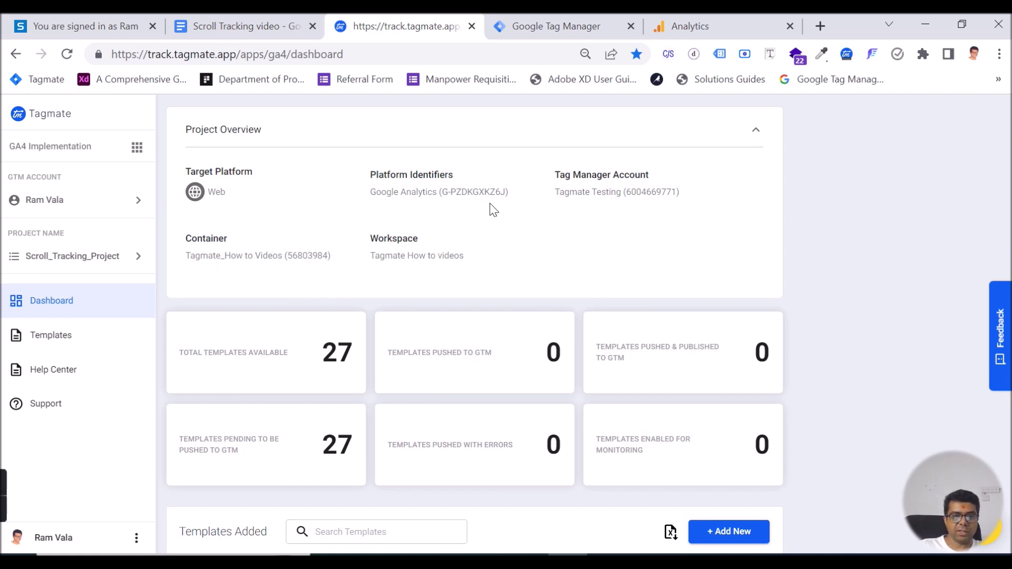
{"action": "scroll", "coordinate": [499, 209], "scroll_direction": "down", "scroll_amount": 4}
{"action": "scroll", "coordinate": [639, 447], "scroll_direction": "up", "scroll_amount": 4}
{"action": "scroll", "coordinate": [640, 315], "scroll_direction": "down", "scroll_amount": 3}
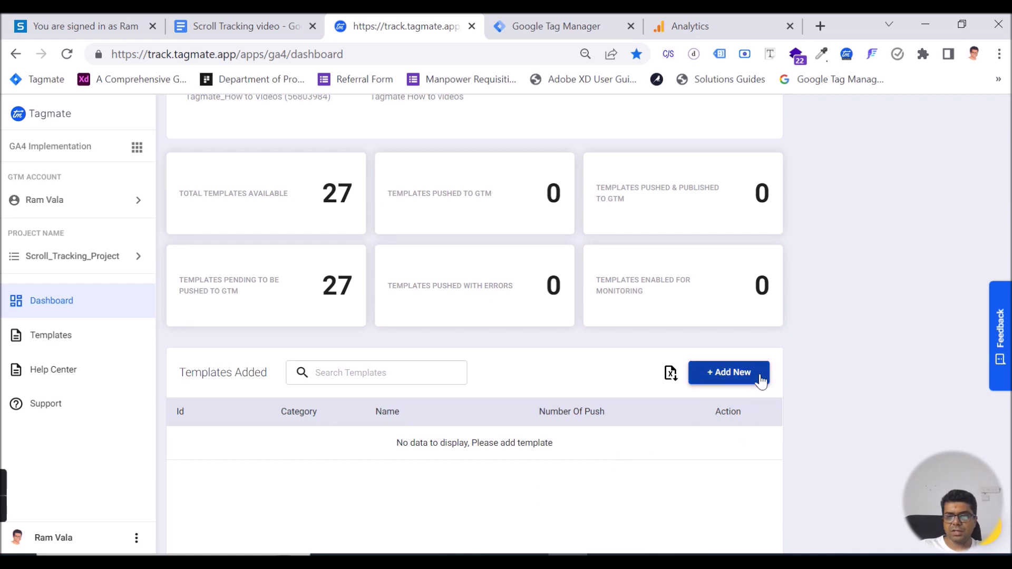
{"action": "left_click", "coordinate": [732, 375]}
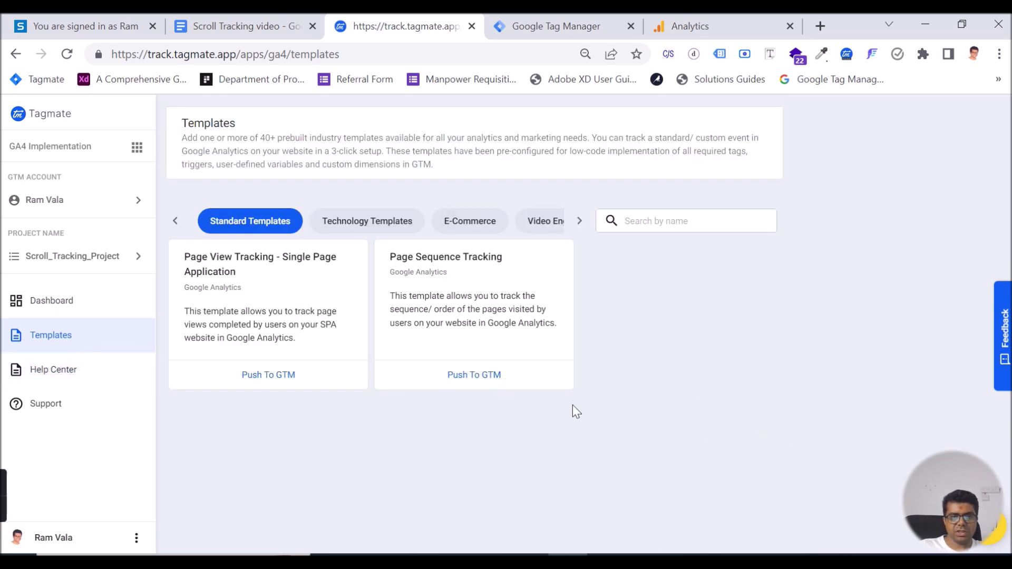
{"action": "left_click", "coordinate": [579, 221]}
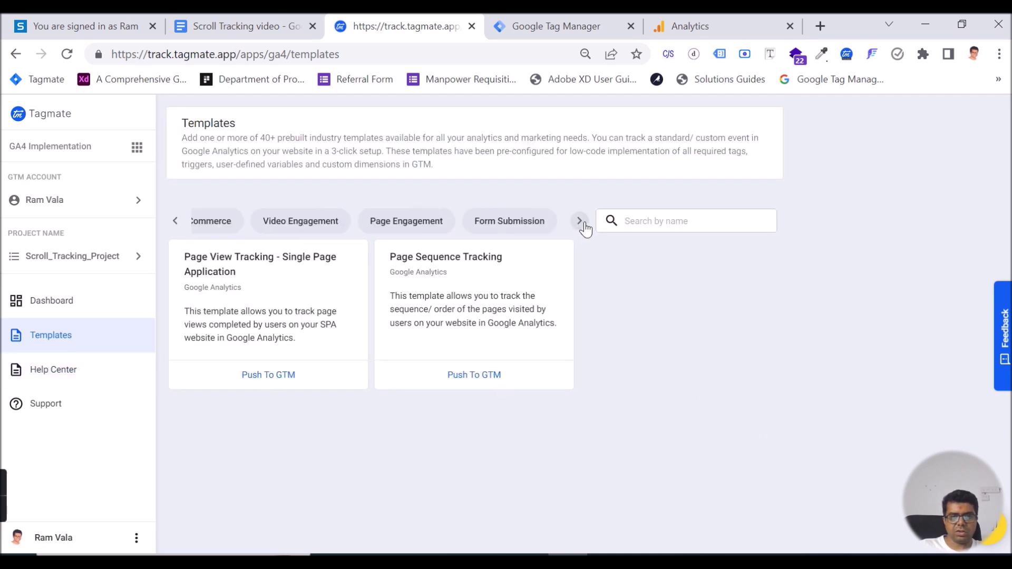
{"action": "left_click", "coordinate": [411, 221]}
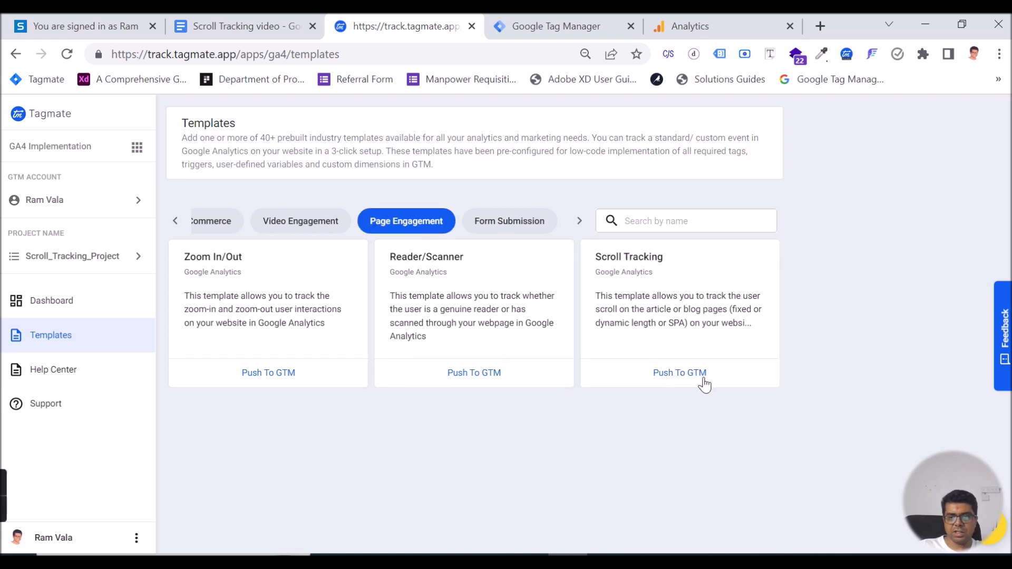
{"action": "left_click", "coordinate": [683, 375]}
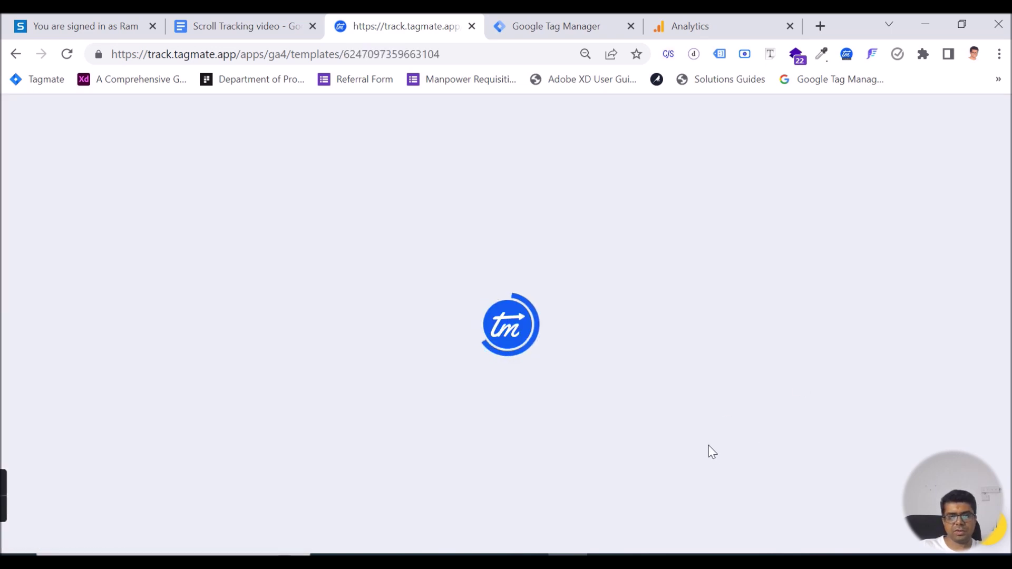
Step: Open the demo website tagmatedemo.site in a new browser tab to examine its page type
{"action": "left_click", "coordinate": [820, 26]}
{"action": "type", "text": "tagma"}
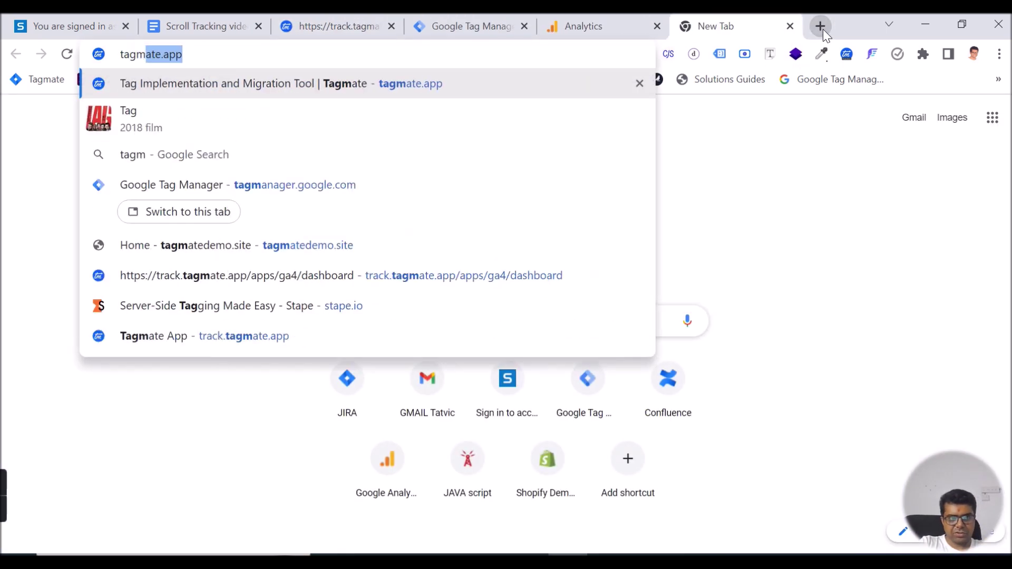
{"action": "type", "text": "tedem"}
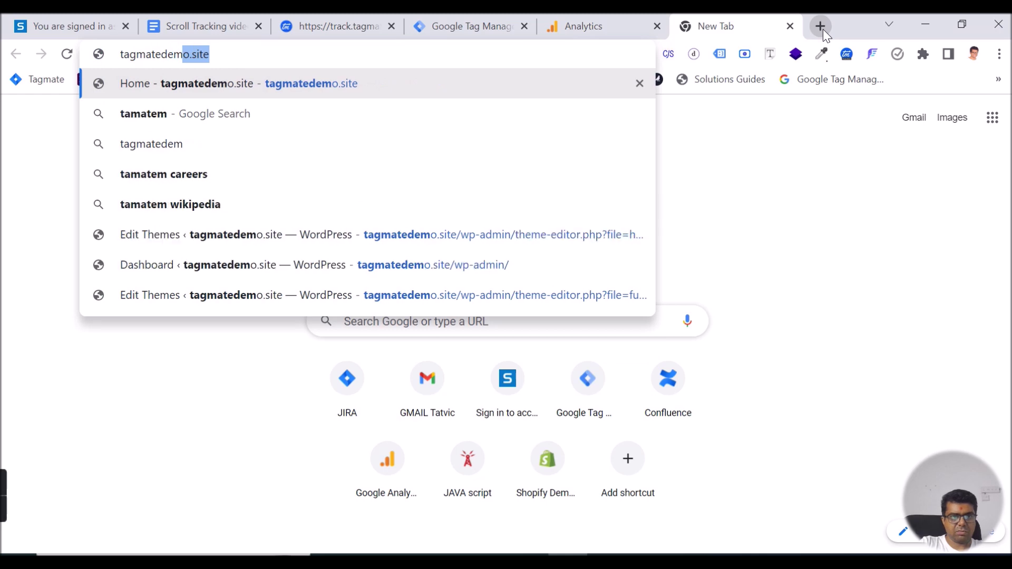
{"action": "key", "text": "Return"}
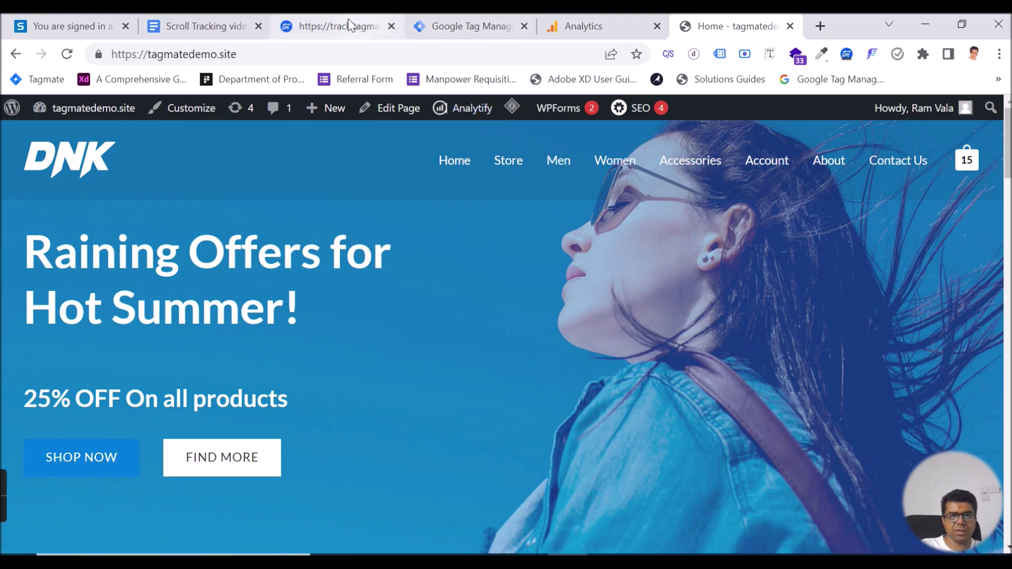
Step: Return to Tagmate, set the Scroll Tracking template to Fixed Length Website and push it to GTM
{"action": "left_click", "coordinate": [334, 22]}
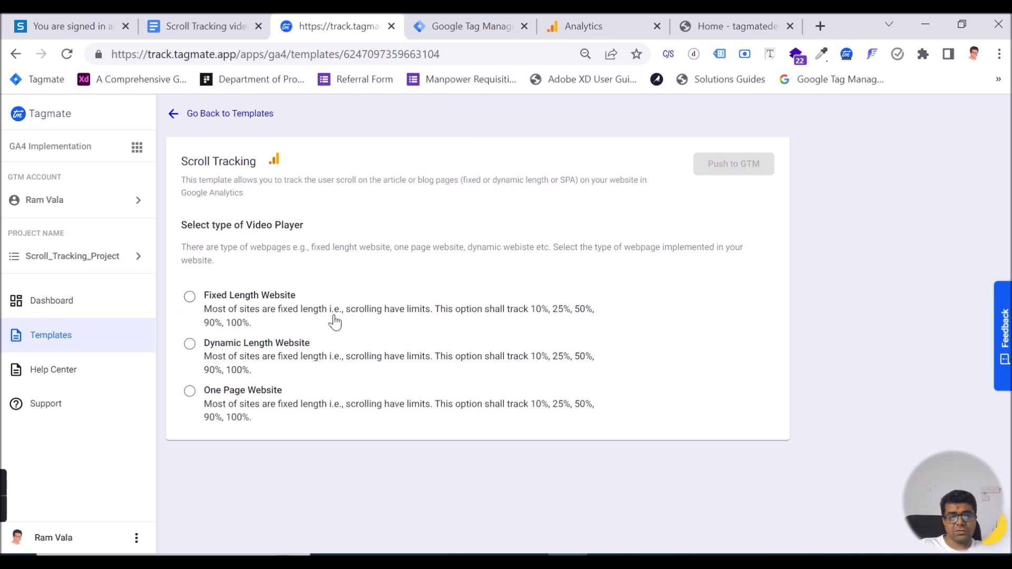
{"action": "left_click", "coordinate": [190, 296]}
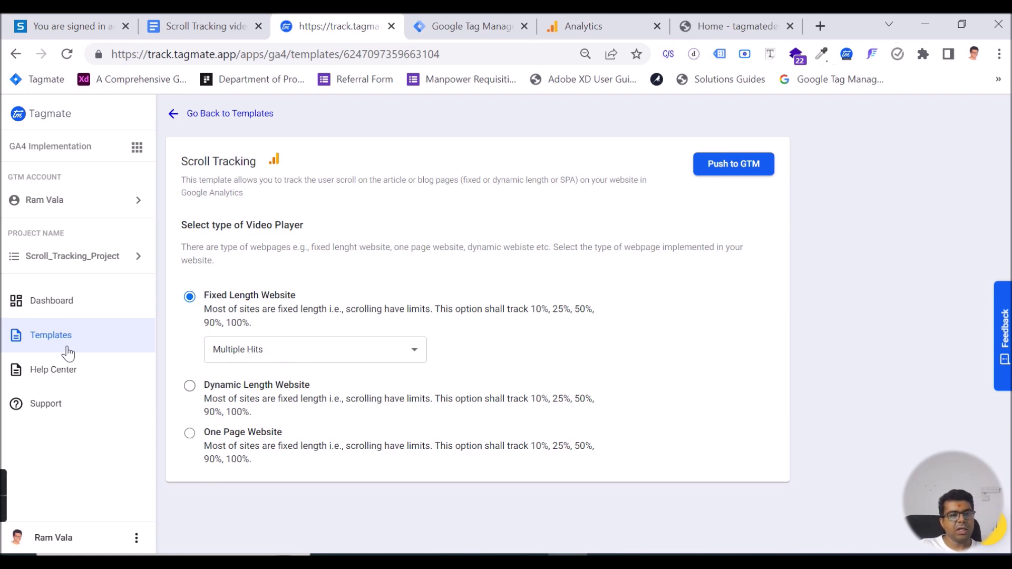
{"action": "left_click", "coordinate": [737, 164]}
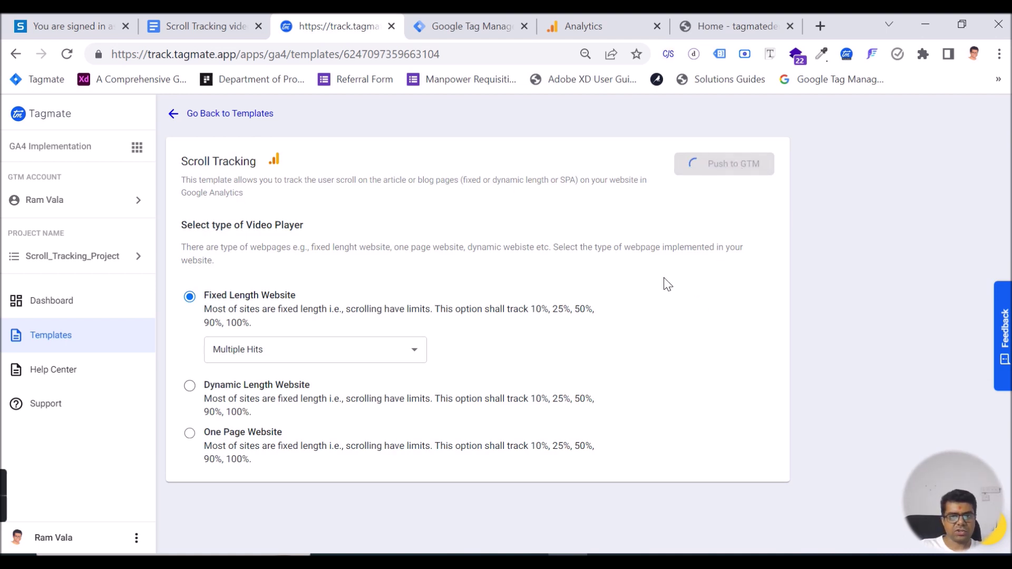
Step: Review the template row under Templates Added on the project dashboard, checking its category, name and number of pushes
{"action": "mouse_move", "coordinate": [740, 22]}
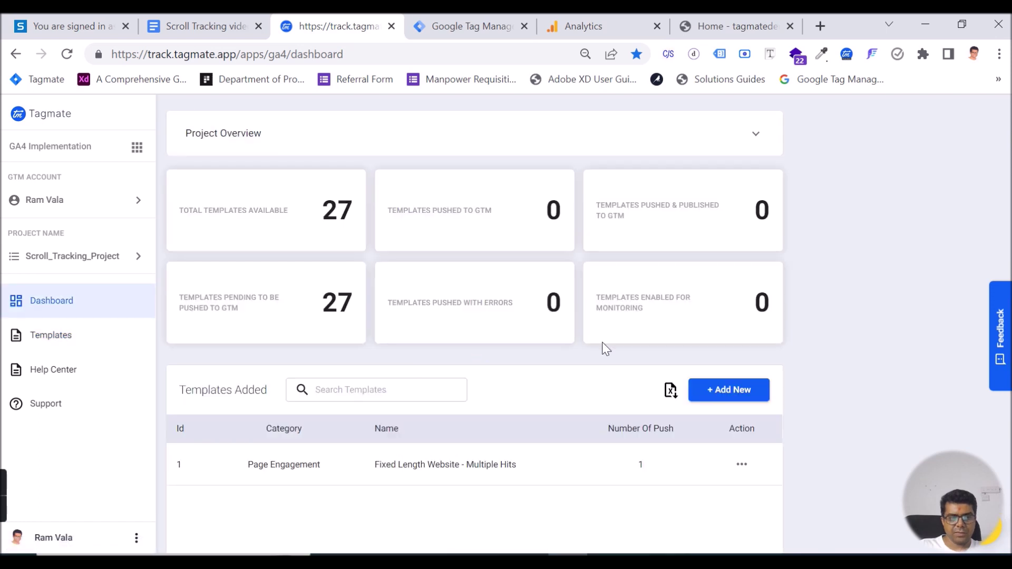
{"action": "left_click_drag", "start_coordinate": [242, 462], "coordinate": [516, 468]}
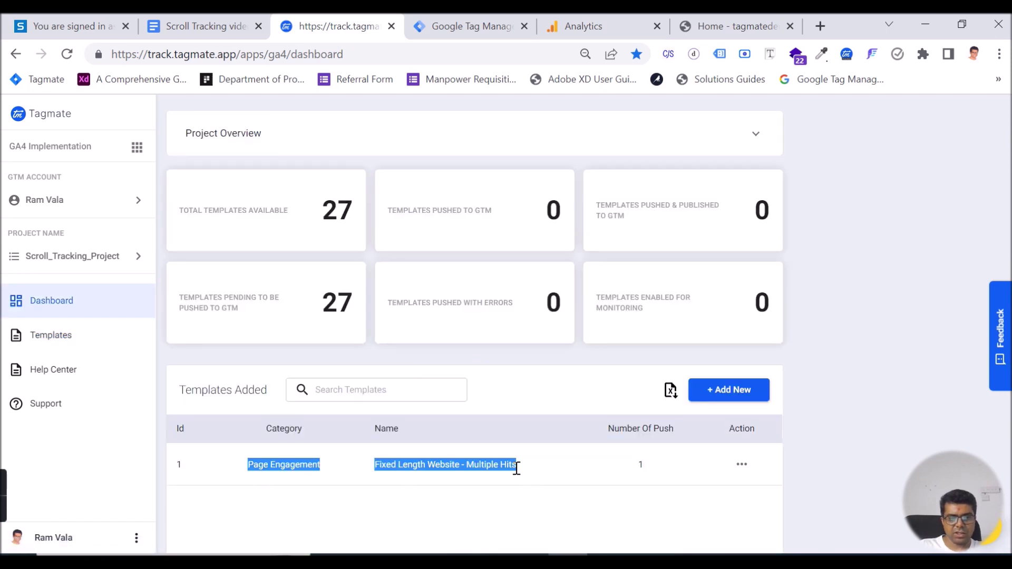
{"action": "left_click", "coordinate": [395, 493]}
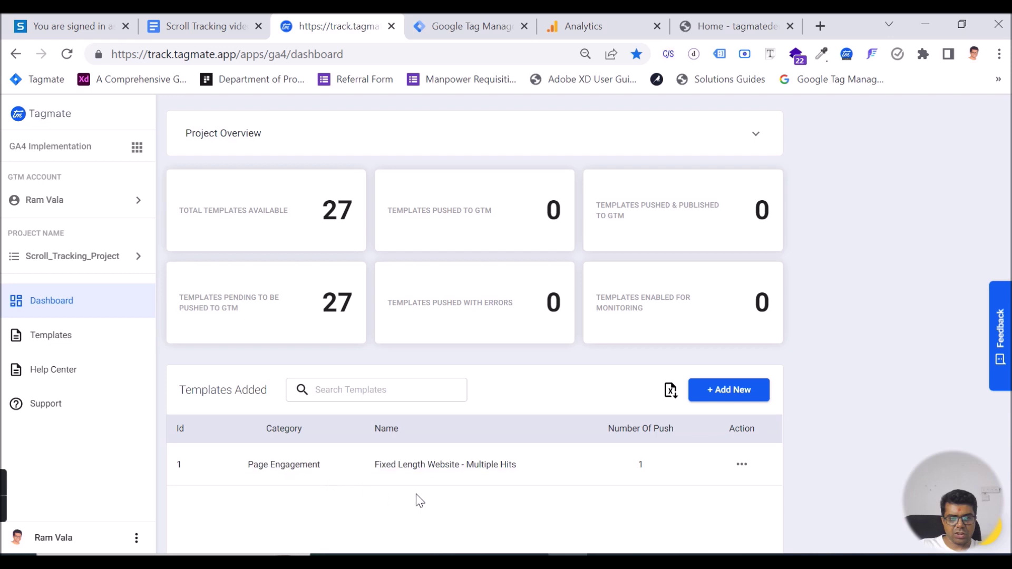
{"action": "scroll", "coordinate": [492, 491], "scroll_direction": "down", "scroll_amount": 2}
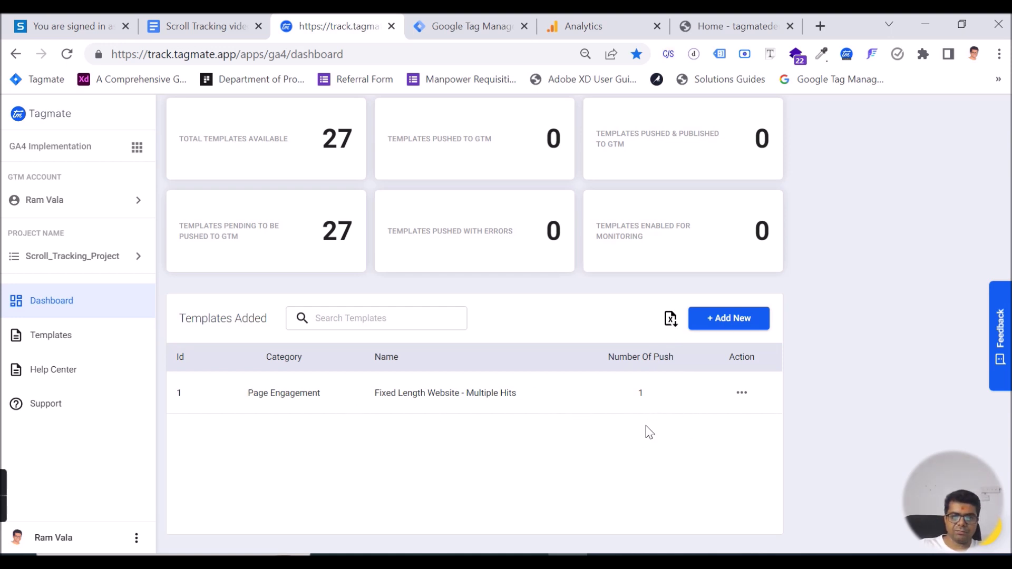
{"action": "scroll", "coordinate": [657, 447], "scroll_direction": "up", "scroll_amount": 2}
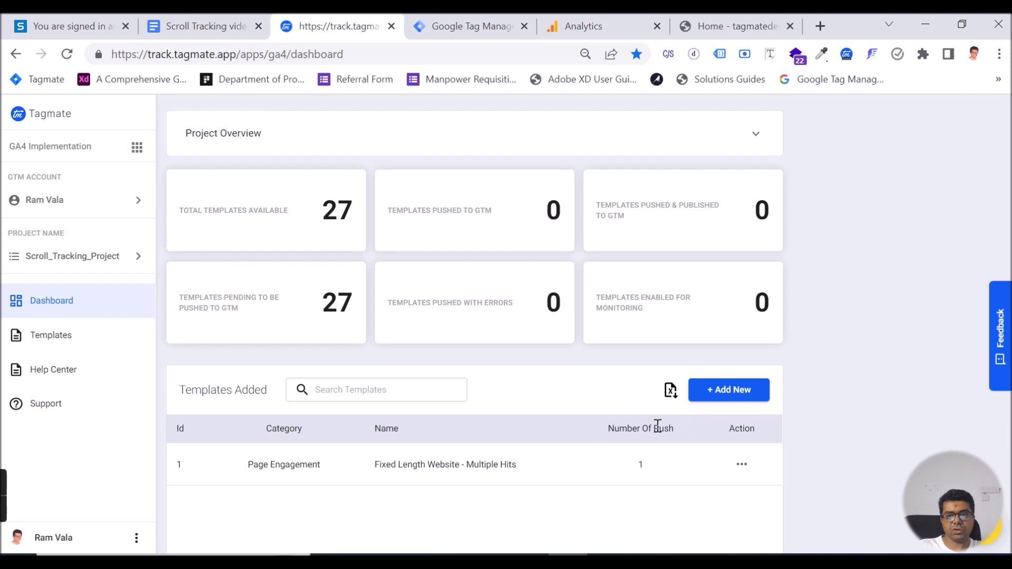
Step: Switch to Google Tag Manager, reload the container's tag list and sort it by Last Edited with the newest first
{"action": "left_click", "coordinate": [458, 28]}
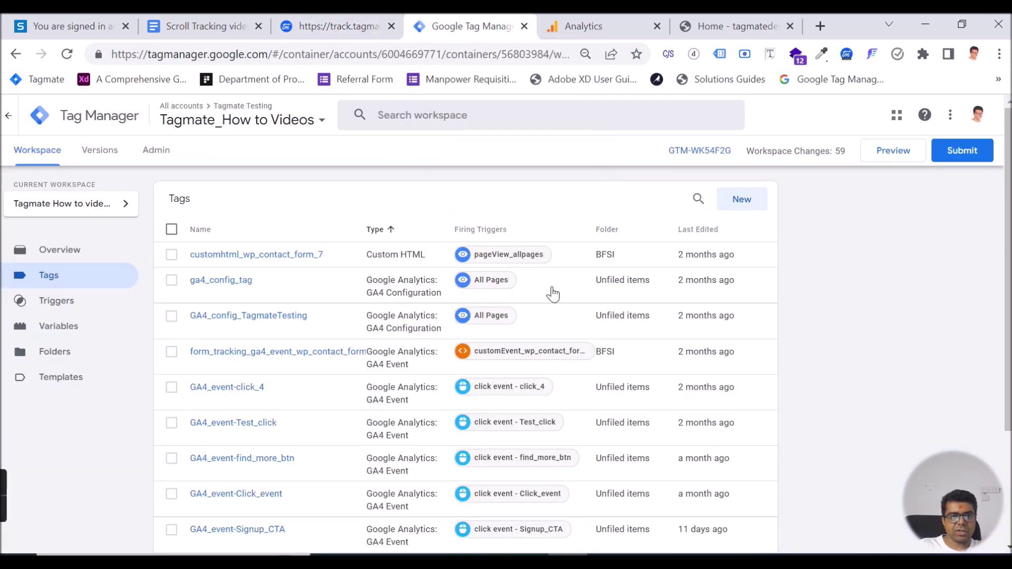
{"action": "left_click", "coordinate": [66, 54]}
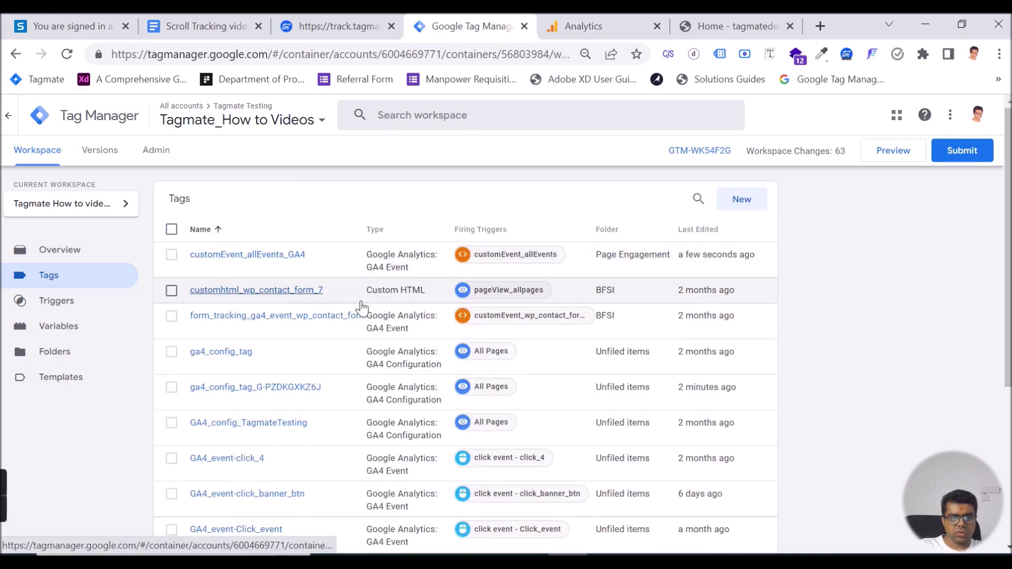
{"action": "left_click", "coordinate": [704, 231]}
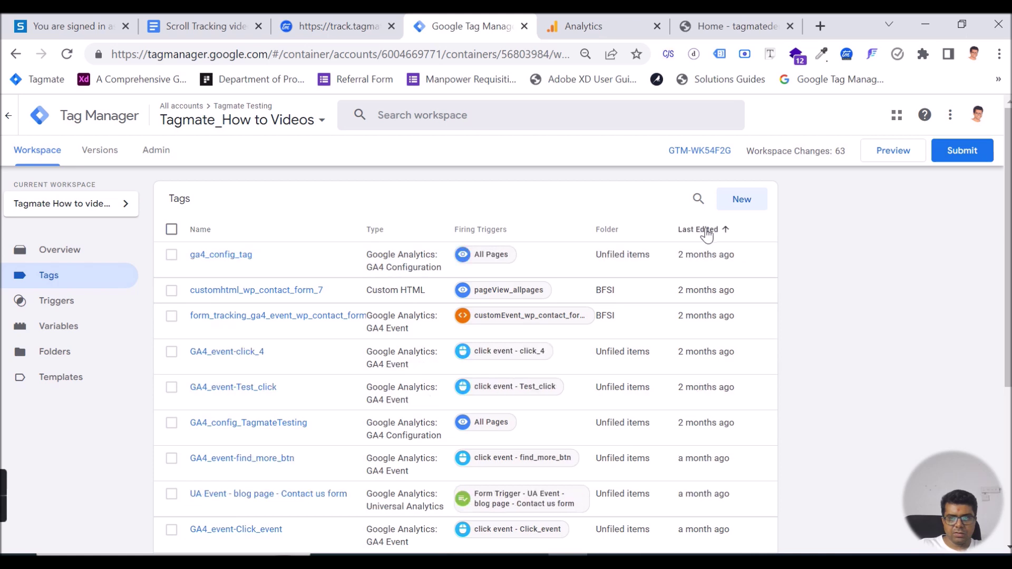
{"action": "left_click", "coordinate": [704, 231]}
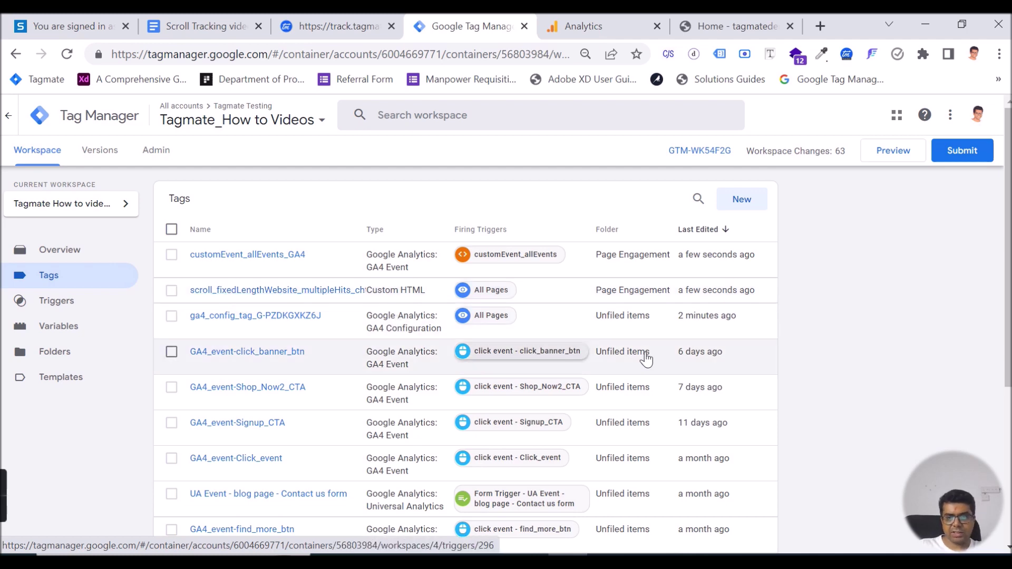
{"action": "scroll", "coordinate": [770, 431], "scroll_direction": "down", "scroll_amount": 2}
{"action": "scroll", "coordinate": [764, 433], "scroll_direction": "up", "scroll_amount": 2}
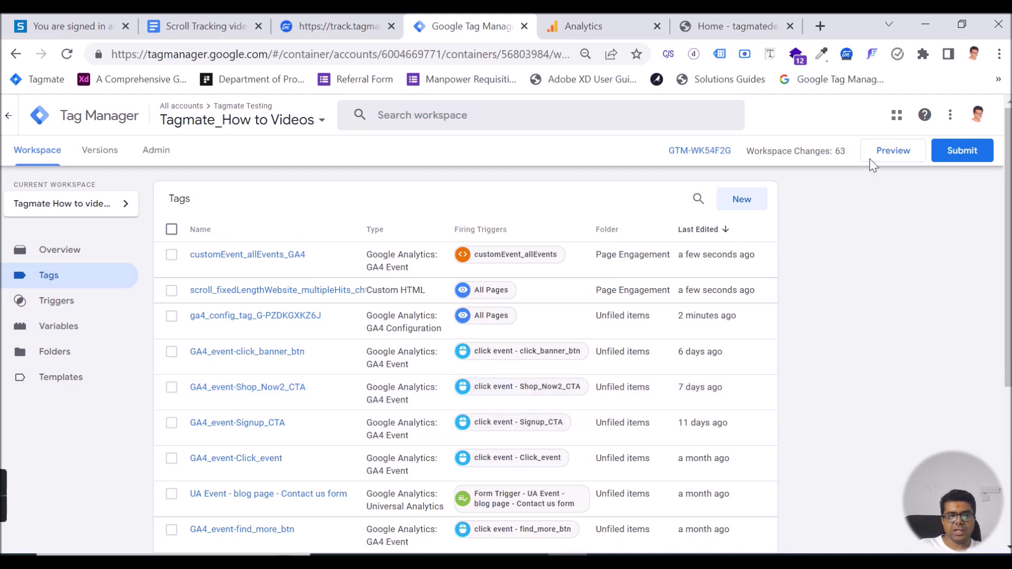
{"action": "left_click", "coordinate": [888, 154]}
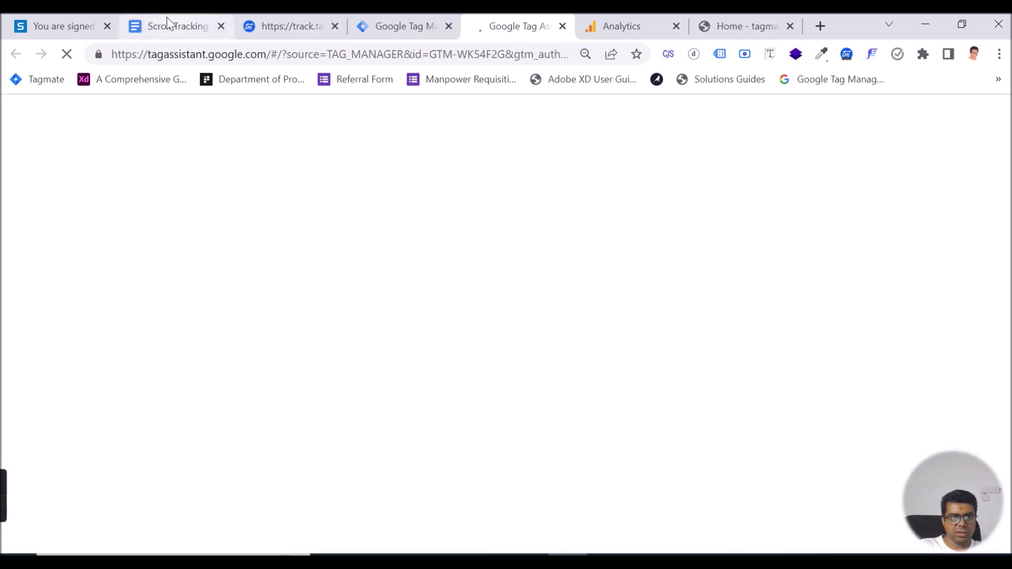
{"action": "left_click", "coordinate": [167, 23]}
{"action": "left_click_drag", "start_coordinate": [407, 466], "coordinate": [306, 454]}
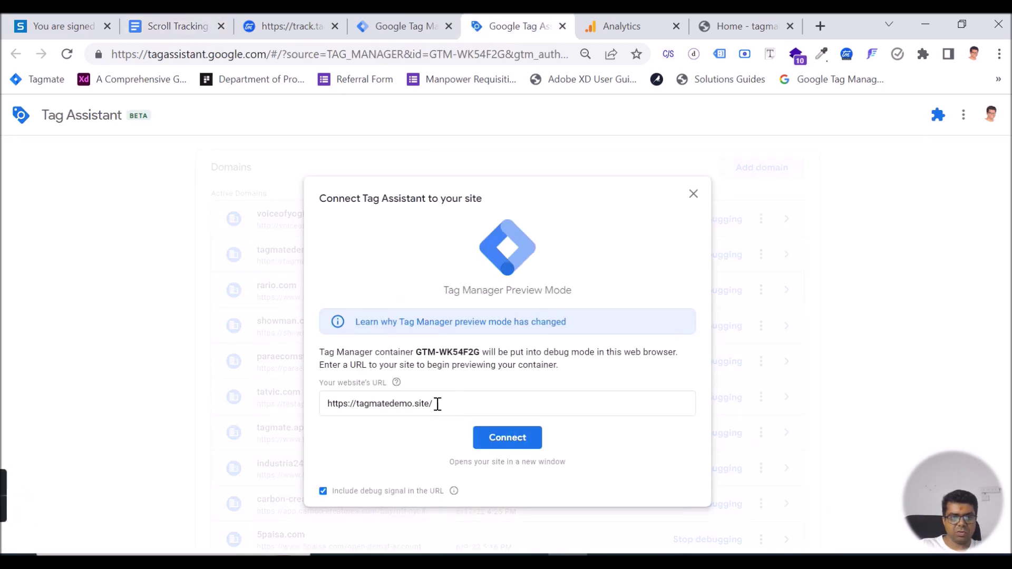
{"action": "left_click", "coordinate": [515, 441]}
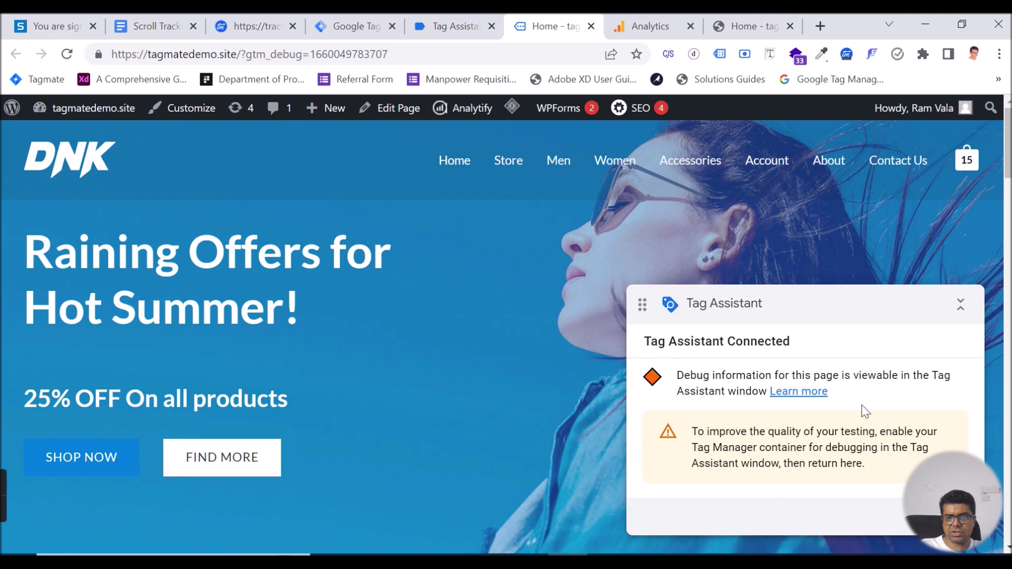
{"action": "left_click", "coordinate": [442, 27]}
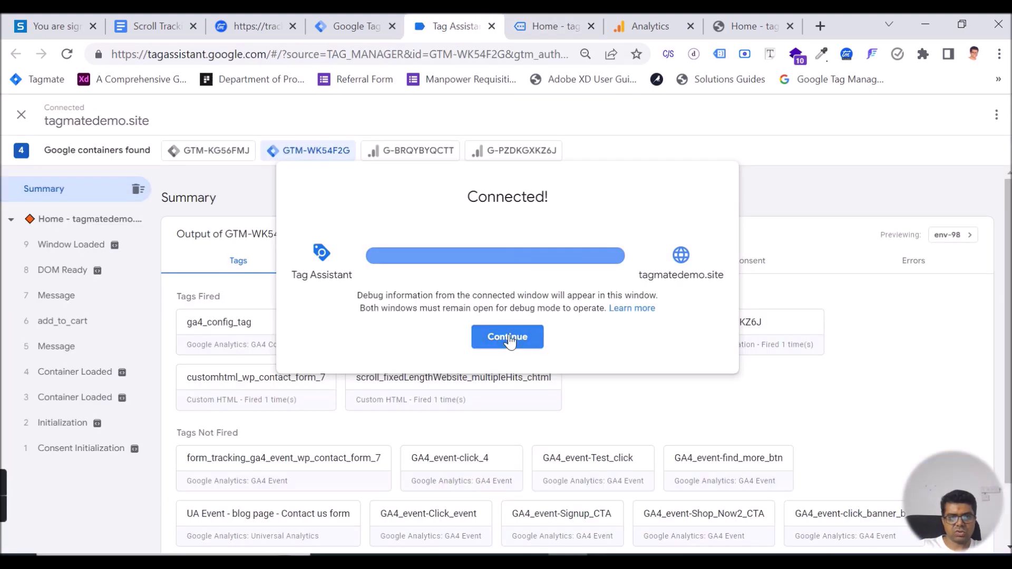
{"action": "left_click", "coordinate": [506, 336]}
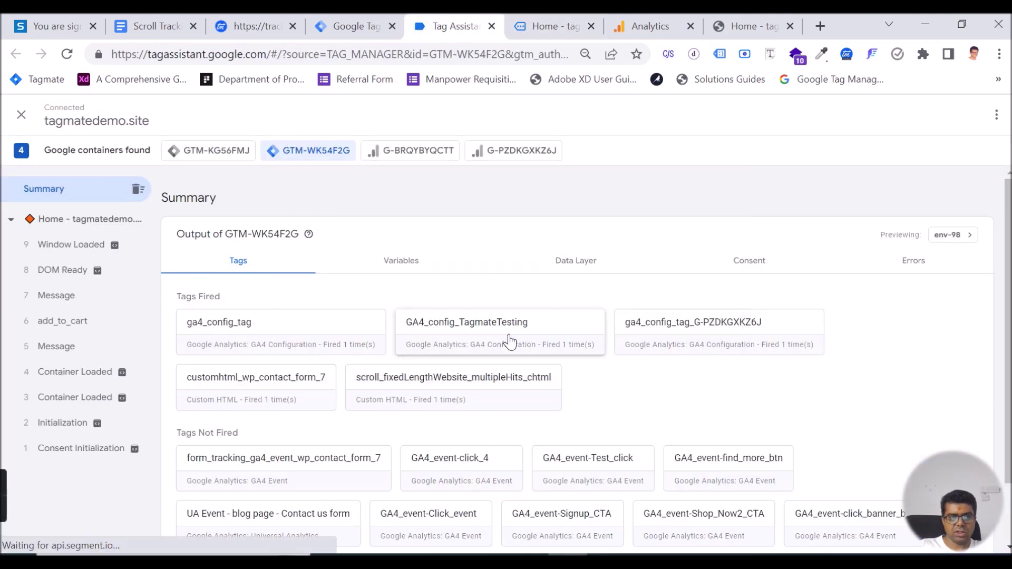
Step: Clear the recorded debug events, and scroll the connected demo site down to its Featured Products section to generate scroll events
{"action": "left_click", "coordinate": [138, 191]}
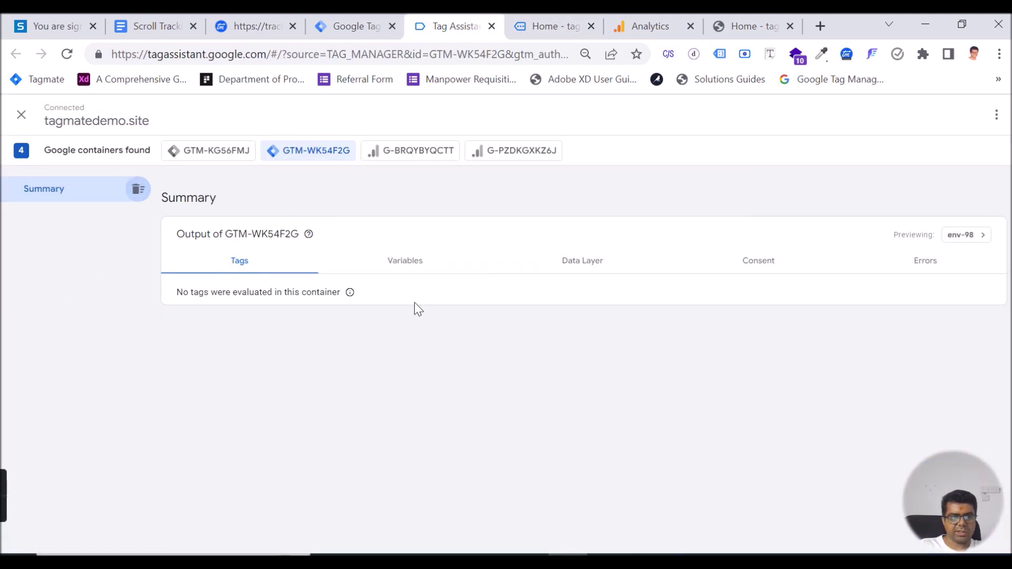
{"action": "left_click", "coordinate": [531, 28]}
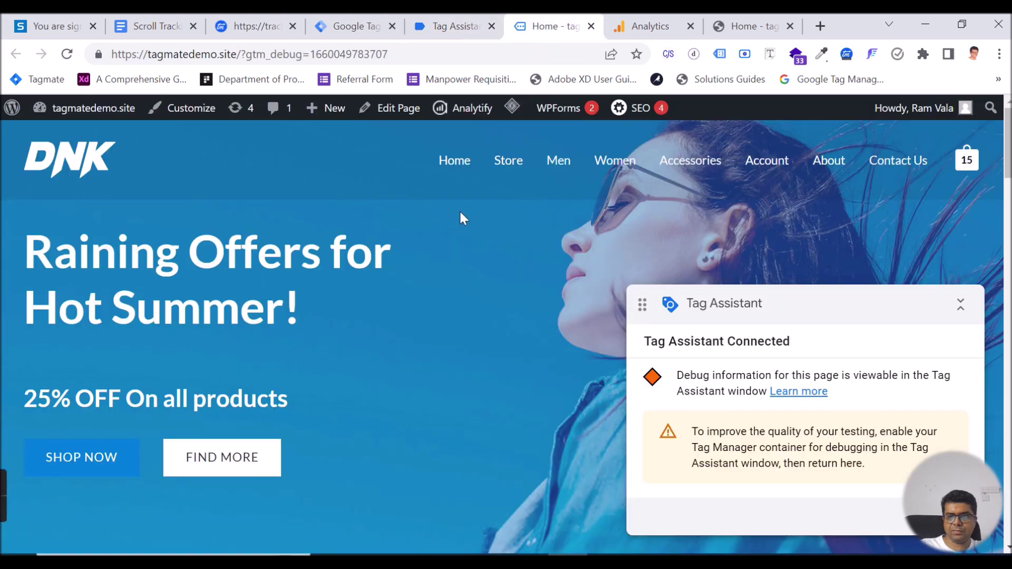
{"action": "scroll", "coordinate": [495, 238], "scroll_direction": "down", "scroll_amount": 10}
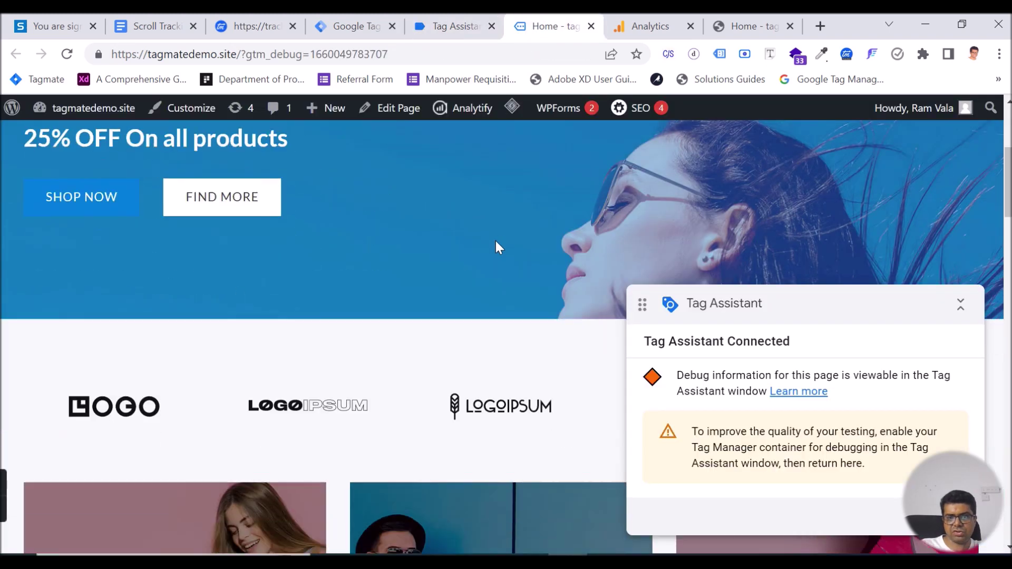
{"action": "scroll", "coordinate": [489, 244], "scroll_direction": "down", "scroll_amount": 7}
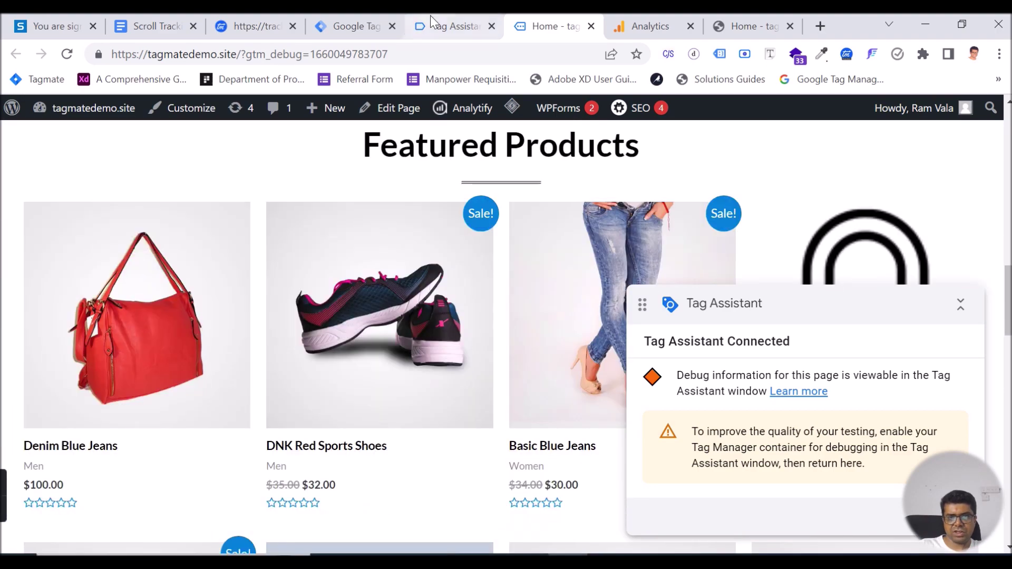
Step: Return to Tag Assistant and examine the event name and eventLabel of customEvent_allEvents_GA4 in the first custom_event
{"action": "left_click", "coordinate": [431, 19]}
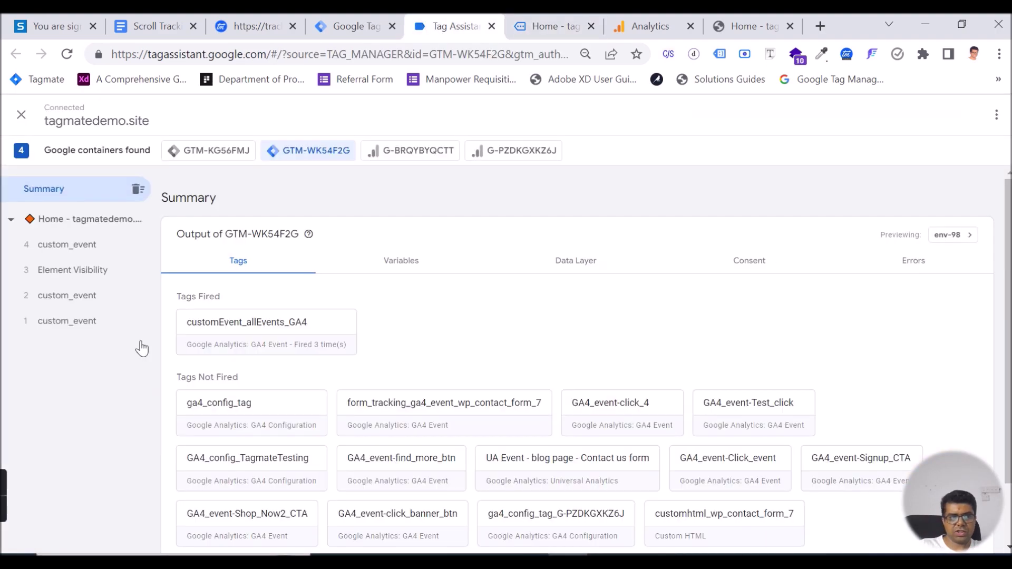
{"action": "left_click", "coordinate": [98, 322]}
{"action": "left_click", "coordinate": [311, 405]}
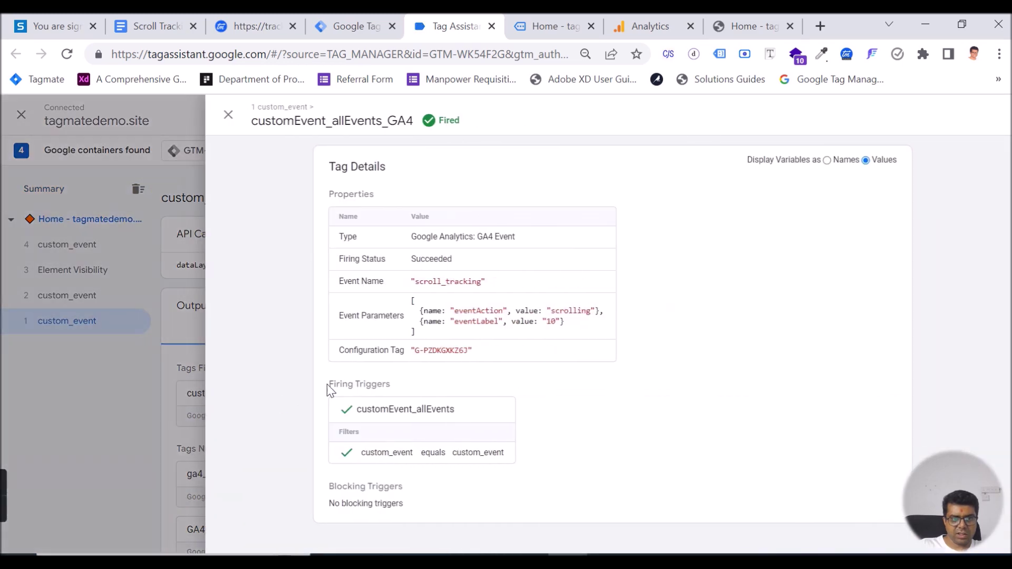
{"action": "double_click", "coordinate": [549, 322]}
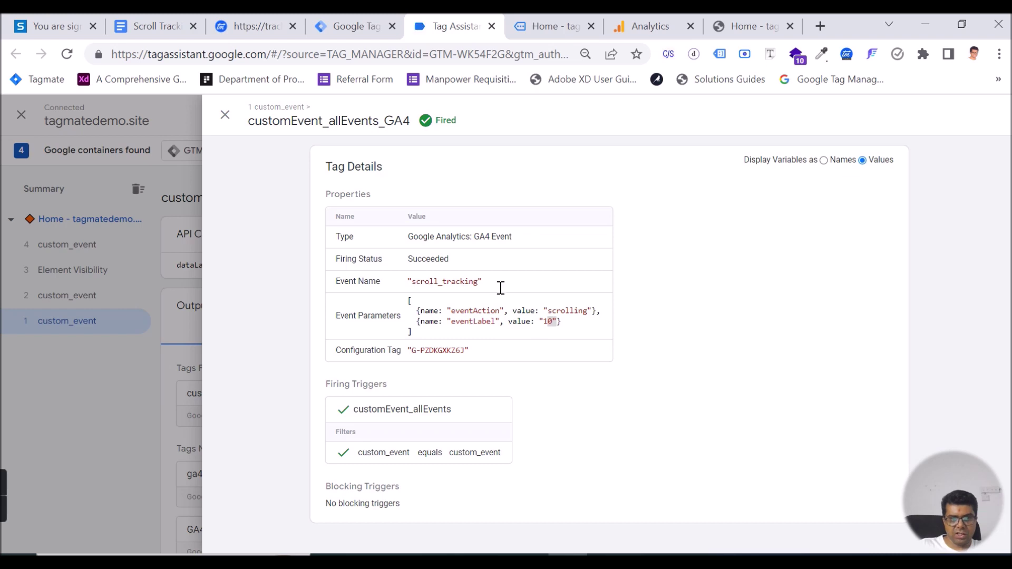
{"action": "left_click_drag", "start_coordinate": [501, 288], "coordinate": [413, 277]}
{"action": "left_click", "coordinate": [225, 115]}
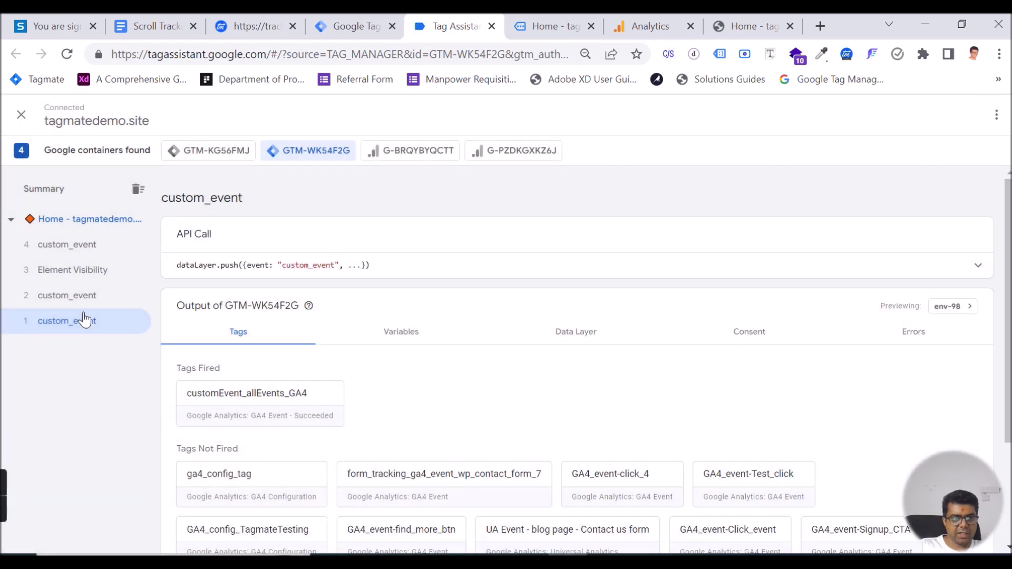
Step: Check the eventLabel parameter of customEvent_allEvents_GA4 in the second custom_event and in event 4
{"action": "left_click", "coordinate": [77, 296]}
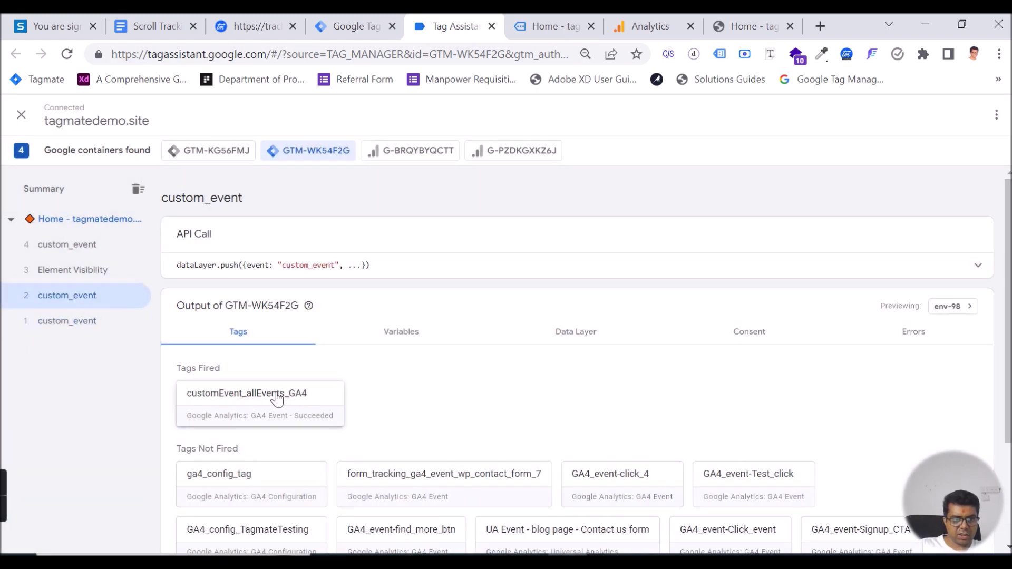
{"action": "left_click", "coordinate": [278, 399]}
{"action": "left_click_drag", "start_coordinate": [541, 321], "coordinate": [411, 332]}
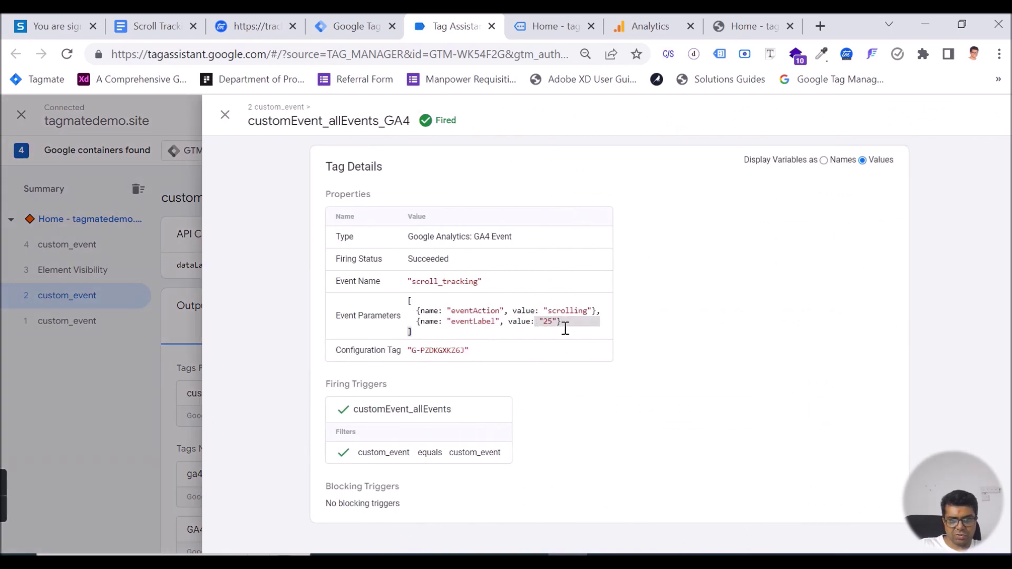
{"action": "left_click", "coordinate": [225, 116]}
{"action": "left_click", "coordinate": [79, 244]}
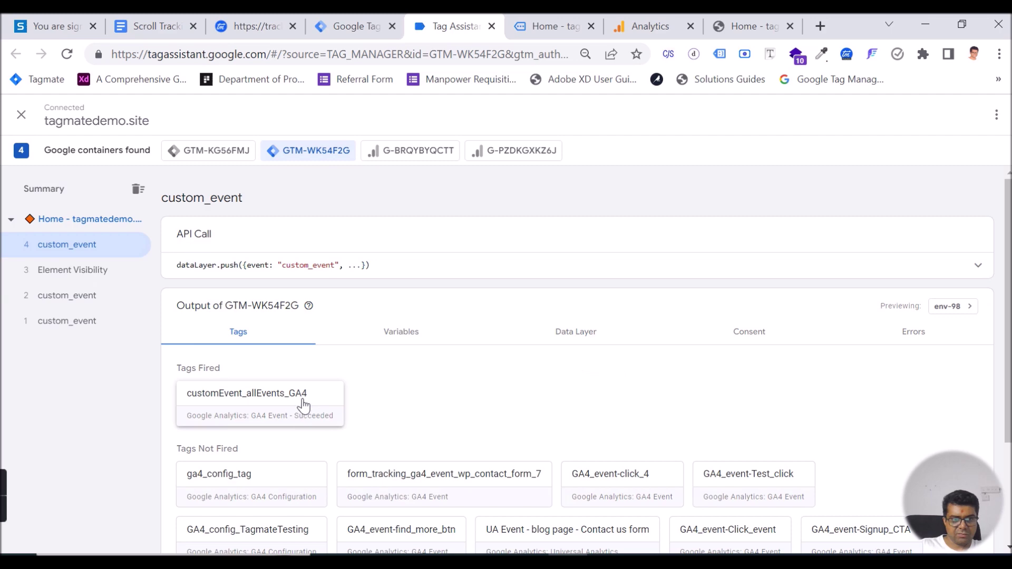
{"action": "left_click", "coordinate": [303, 403]}
{"action": "double_click", "coordinate": [548, 321]}
Step: Go back to the connected demo site, collapse the Tag Assistant overlay and scroll to the page footer
{"action": "left_click", "coordinate": [743, 27]}
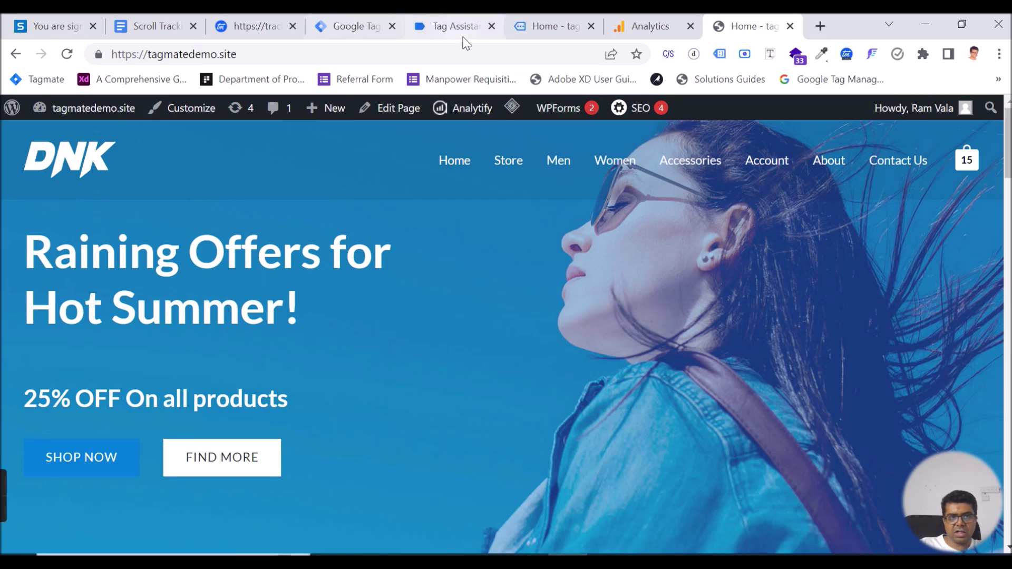
{"action": "left_click", "coordinate": [542, 29]}
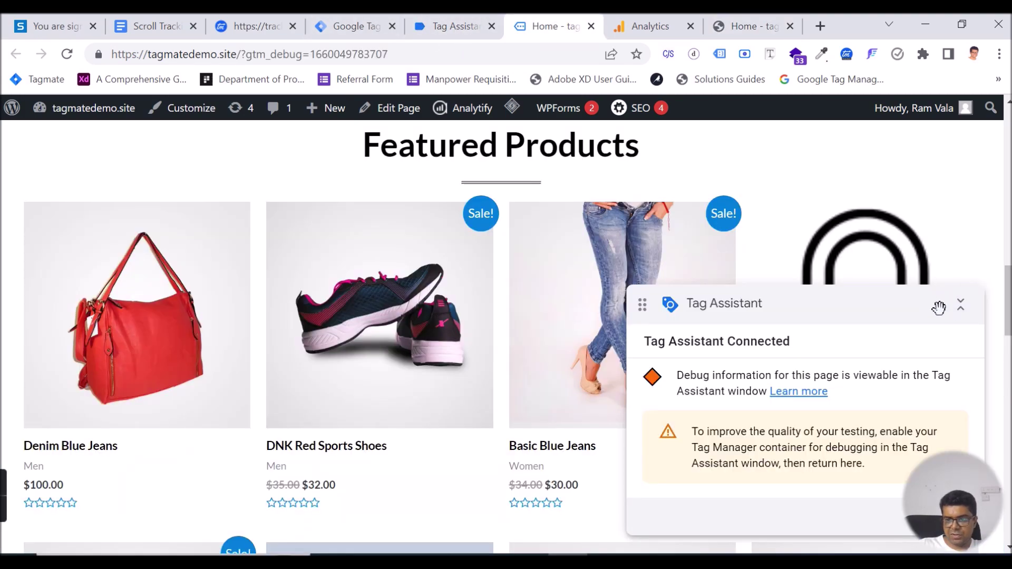
{"action": "left_click", "coordinate": [959, 305]}
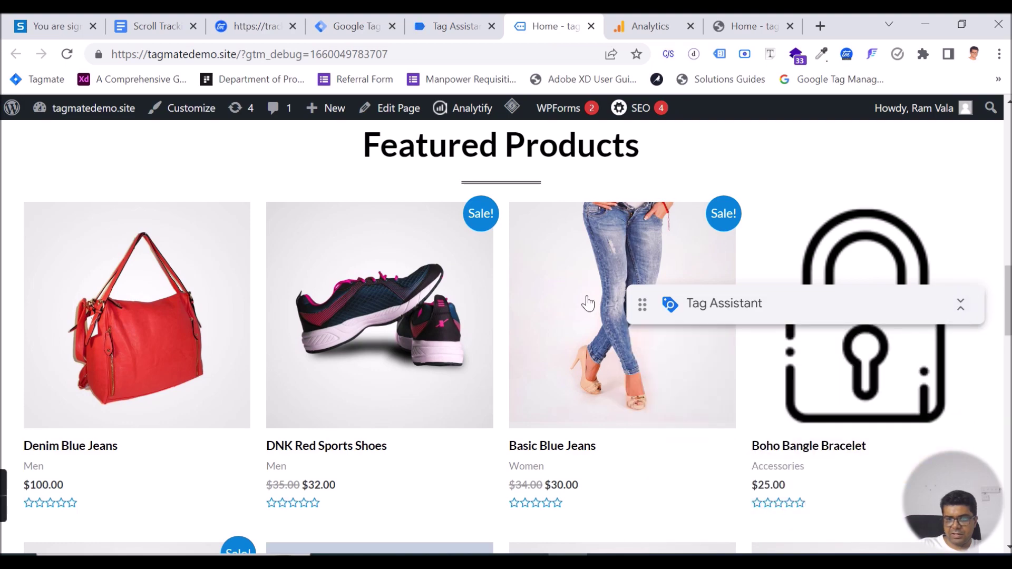
{"action": "scroll", "coordinate": [587, 297], "scroll_direction": "down", "scroll_amount": 15}
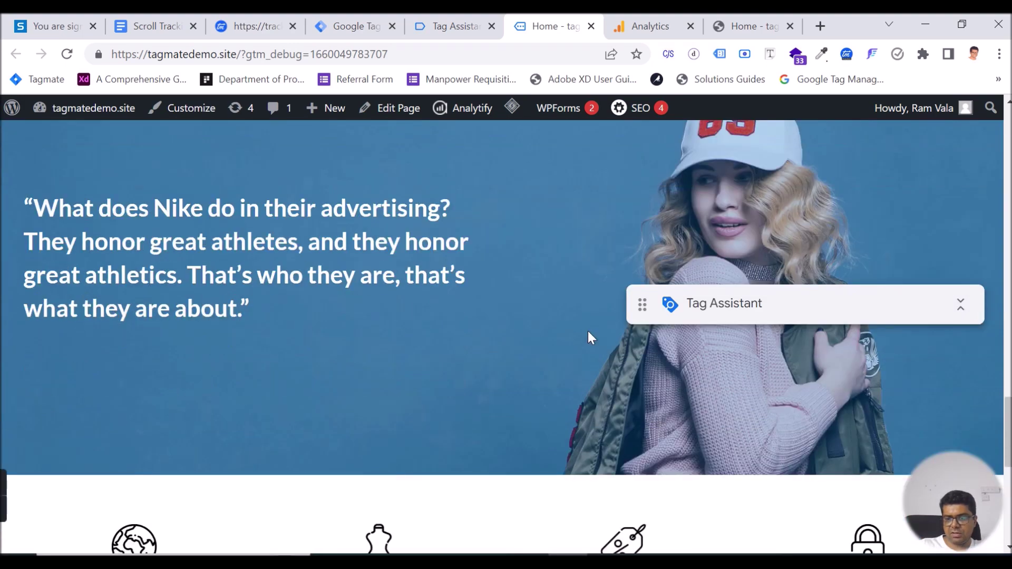
{"action": "scroll", "coordinate": [587, 331], "scroll_direction": "down", "scroll_amount": 10}
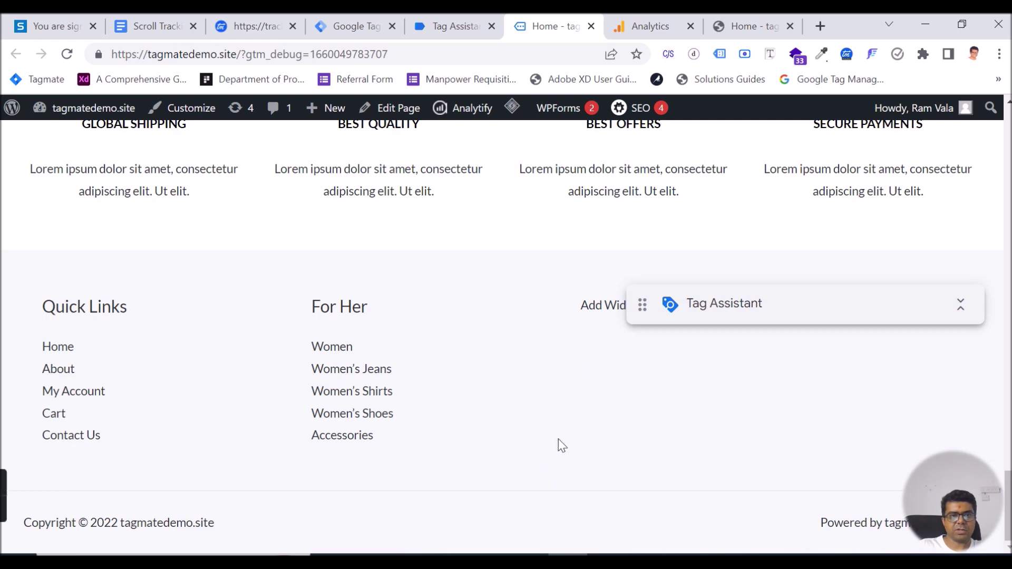
Step: Return to Tag Assistant and examine the eventLabel of customEvent_allEvents_GA4 in the latest custom_event, number 9
{"action": "left_click", "coordinate": [446, 25]}
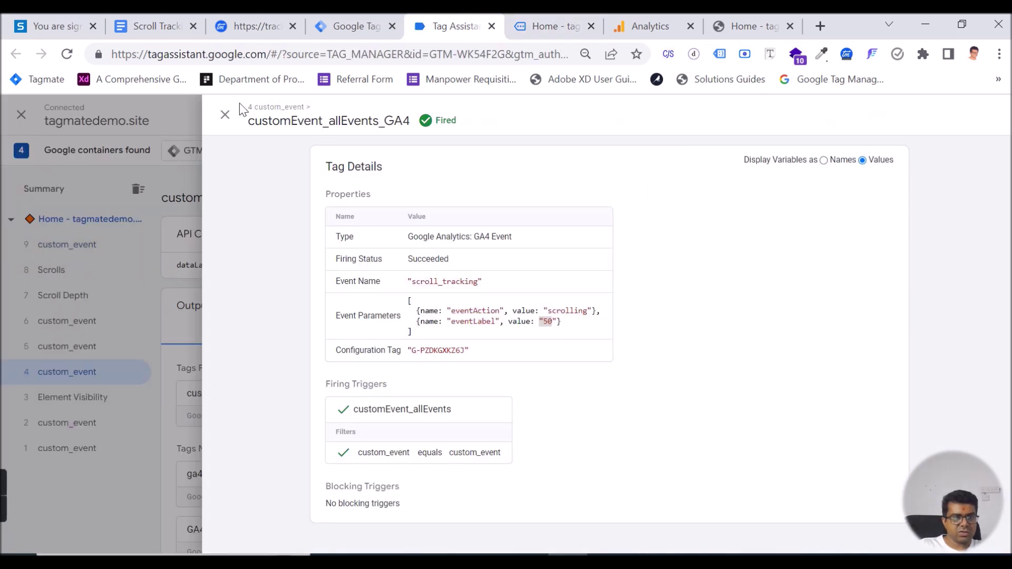
{"action": "left_click", "coordinate": [226, 114]}
{"action": "left_click", "coordinate": [94, 244]}
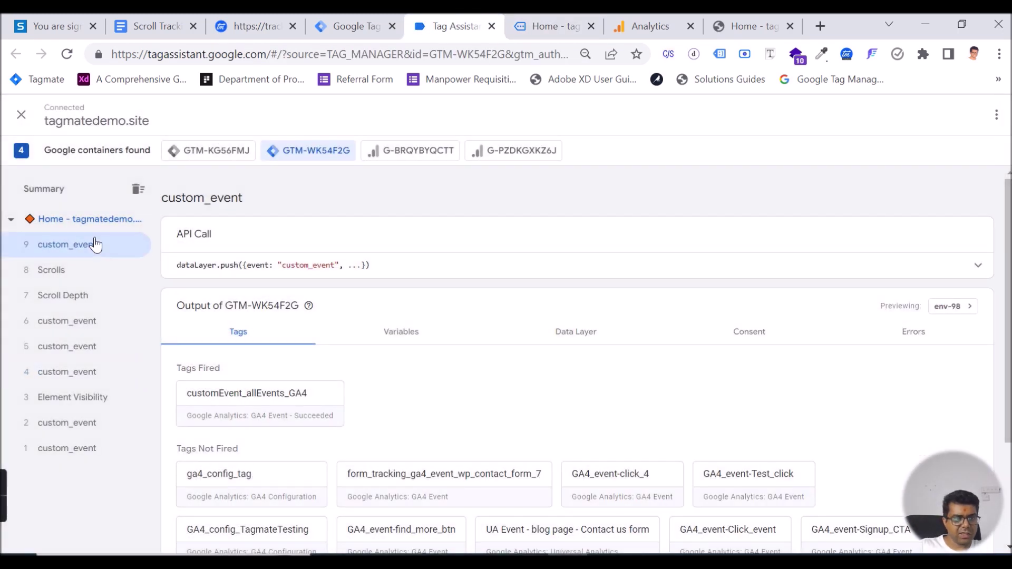
{"action": "left_click", "coordinate": [303, 401]}
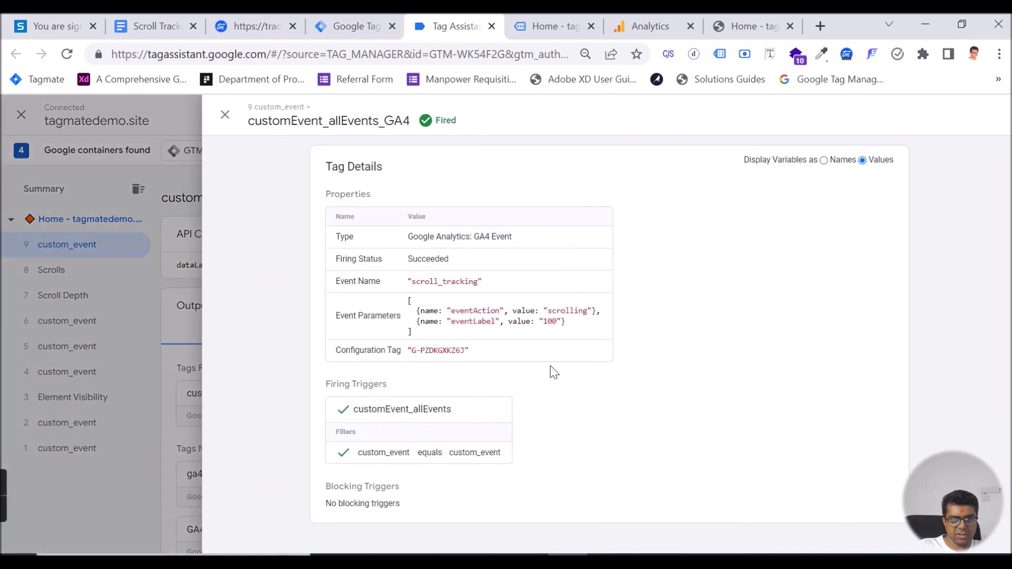
{"action": "left_click_drag", "start_coordinate": [540, 320], "coordinate": [574, 324]}
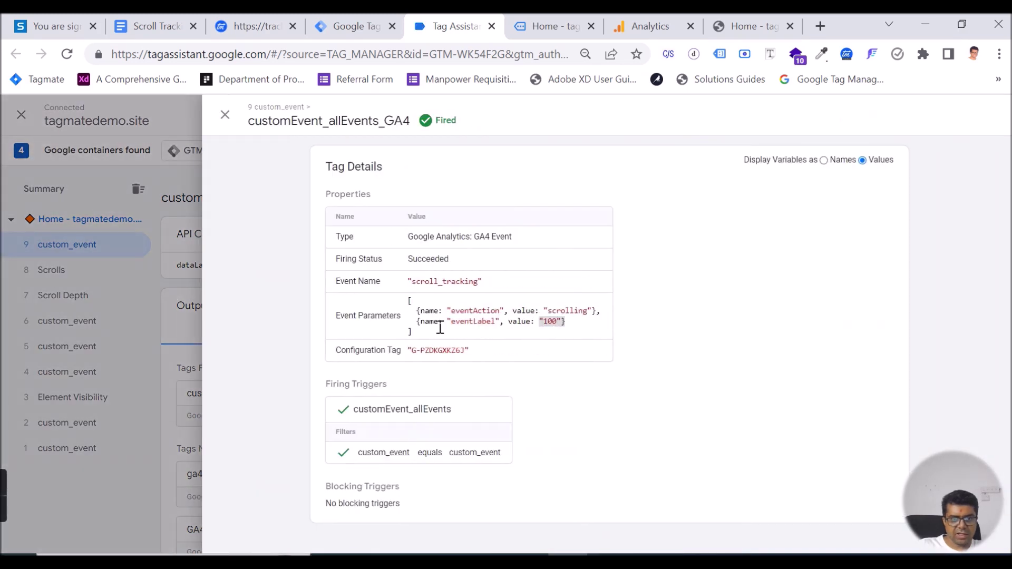
Step: Check the eventLabel parameter of customEvent_allEvents_GA4 in custom_event number 6, then close its tag details
{"action": "left_click", "coordinate": [225, 113]}
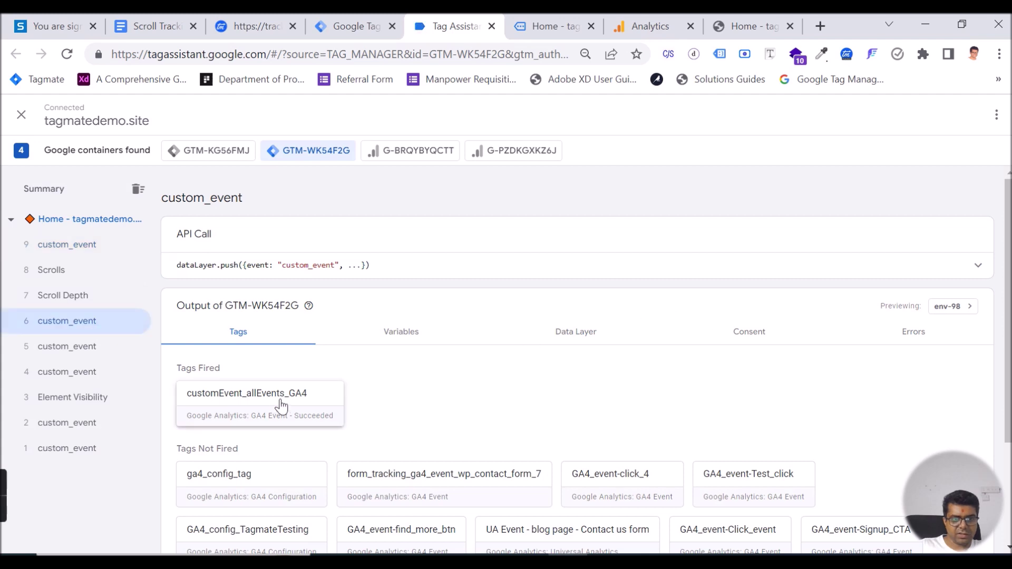
{"action": "left_click", "coordinate": [310, 402]}
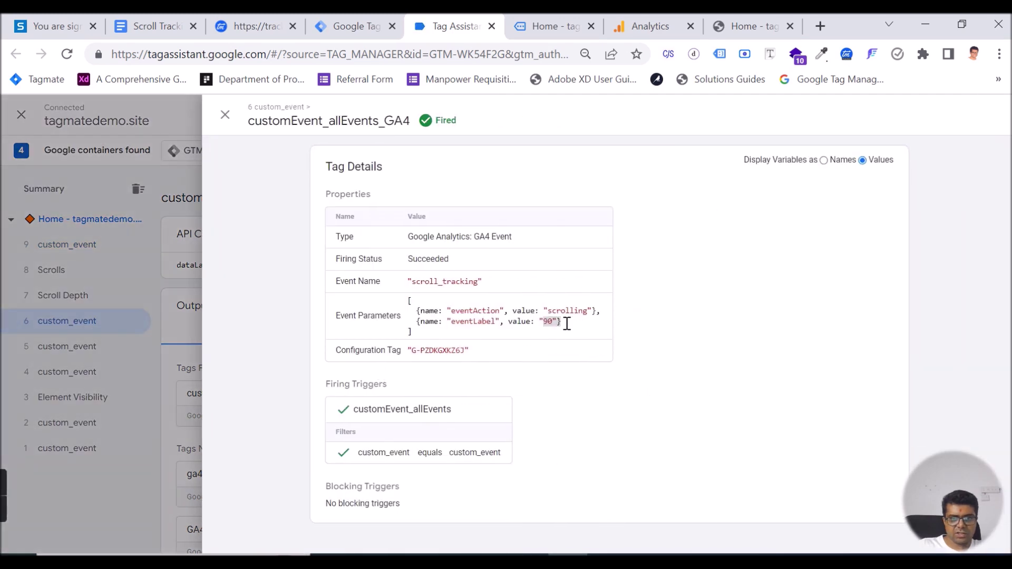
{"action": "left_click", "coordinate": [225, 114]}
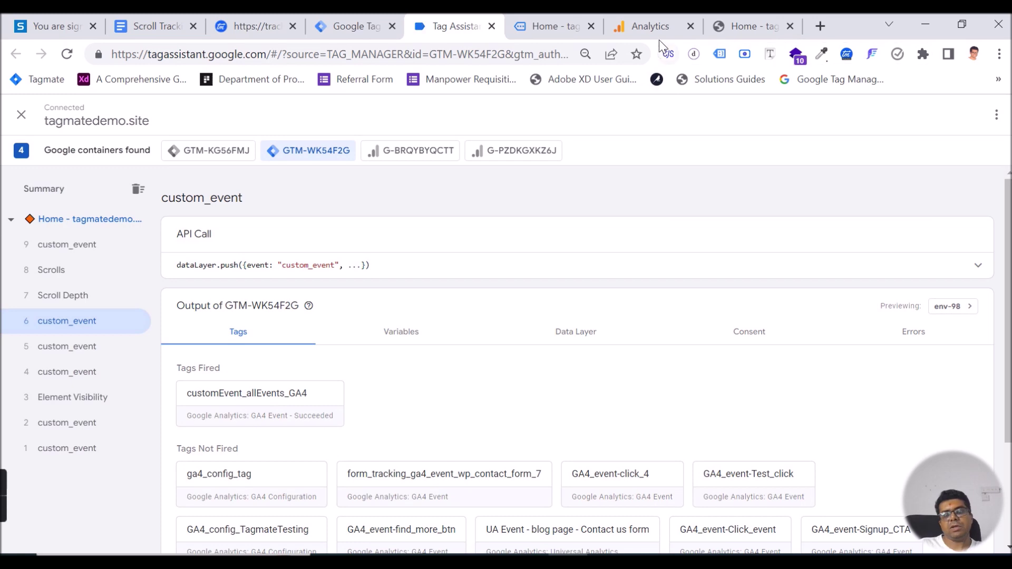
Step: Switch to Google Analytics, leave the web stream details and review the scroll_tracking events in the property's DebugView timeline
{"action": "left_click", "coordinate": [649, 20]}
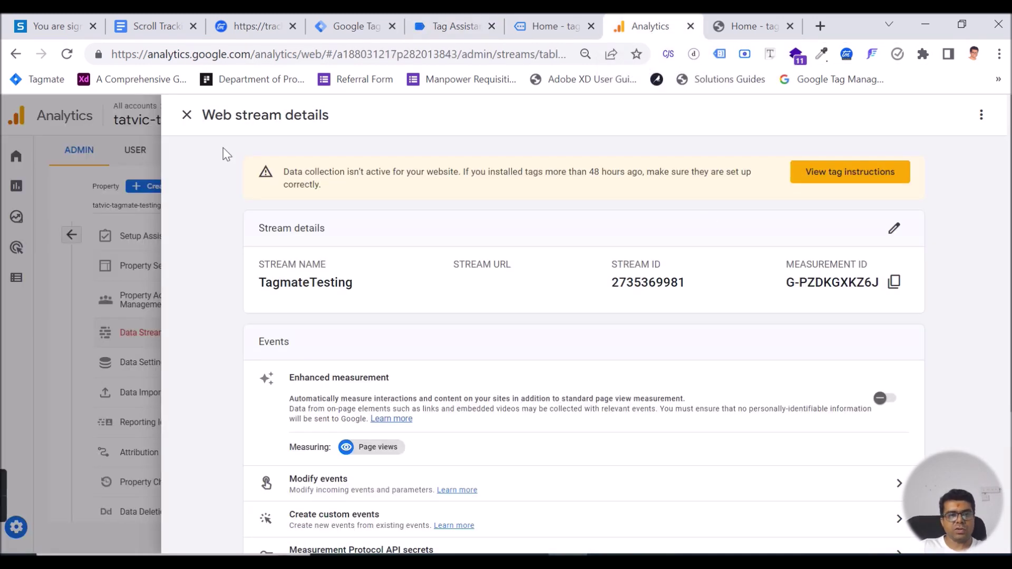
{"action": "left_click", "coordinate": [187, 116]}
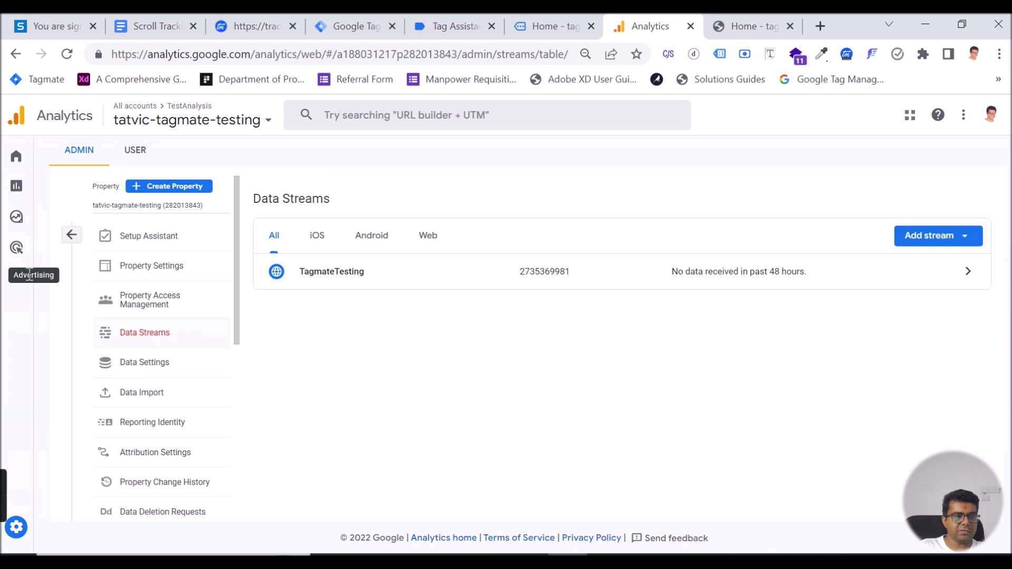
{"action": "left_click", "coordinate": [15, 283]}
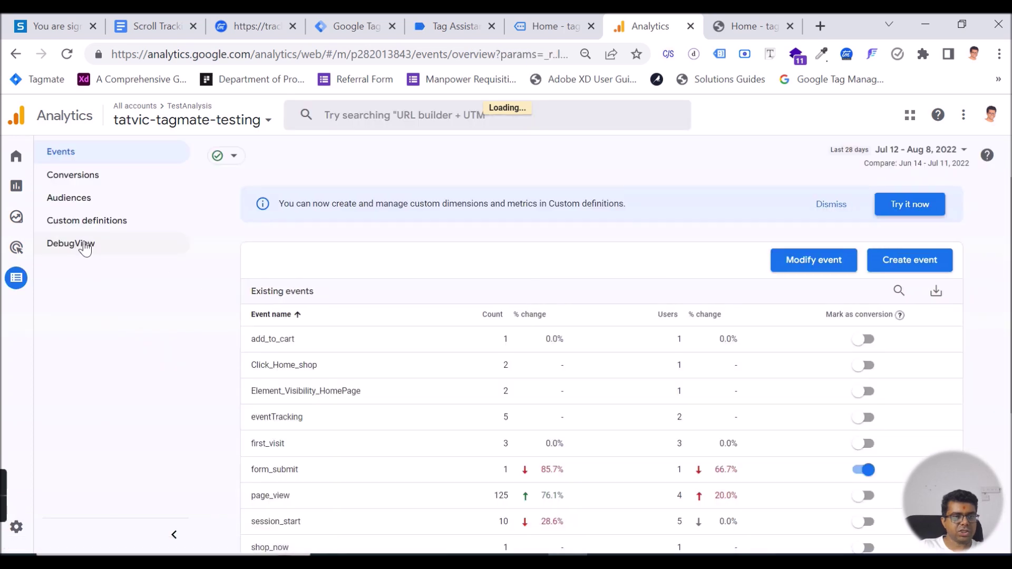
{"action": "left_click", "coordinate": [84, 246]}
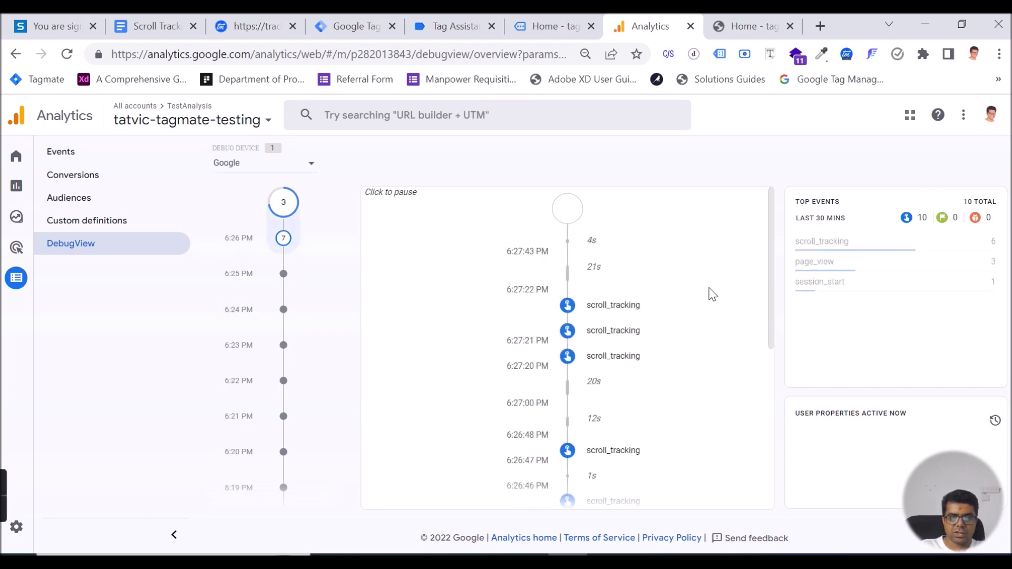
{"action": "scroll", "coordinate": [632, 453], "scroll_direction": "down", "scroll_amount": 3}
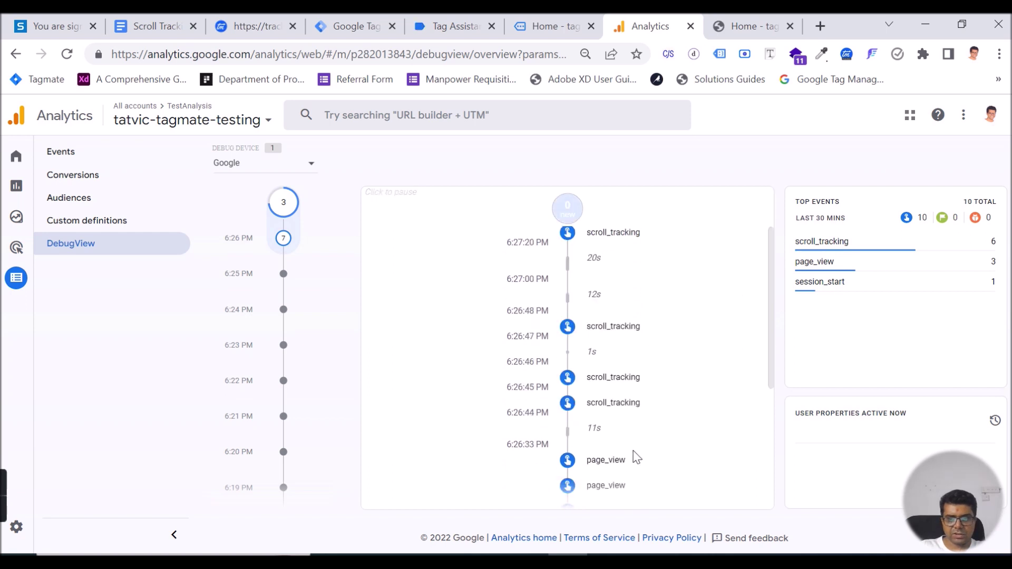
{"action": "scroll", "coordinate": [649, 460], "scroll_direction": "up", "scroll_amount": 3}
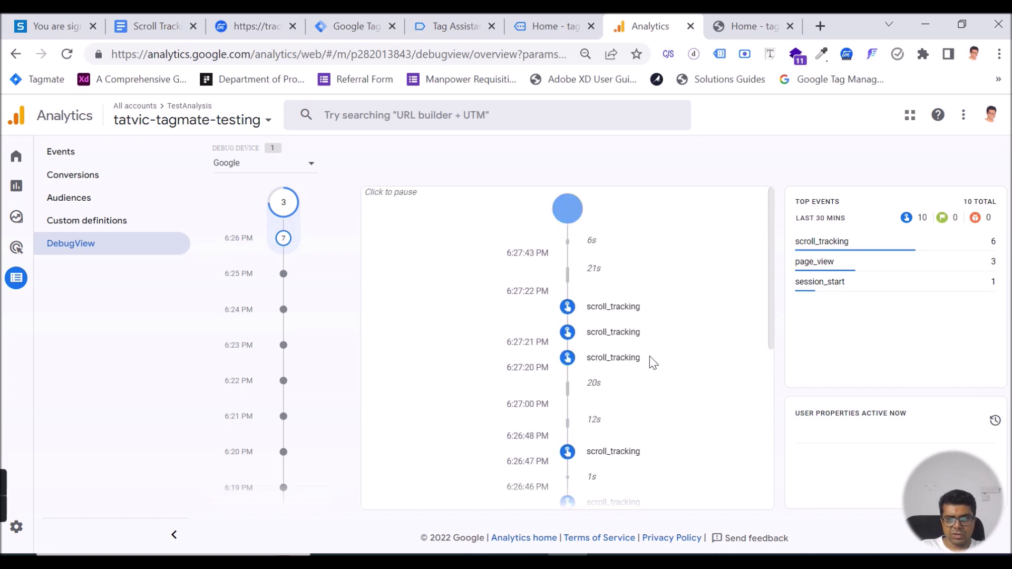
Step: Examine the engagement_time_msec, eventAction, eventLabel and page_title parameters of the most recent scroll_tracking event
{"action": "left_click", "coordinate": [618, 311]}
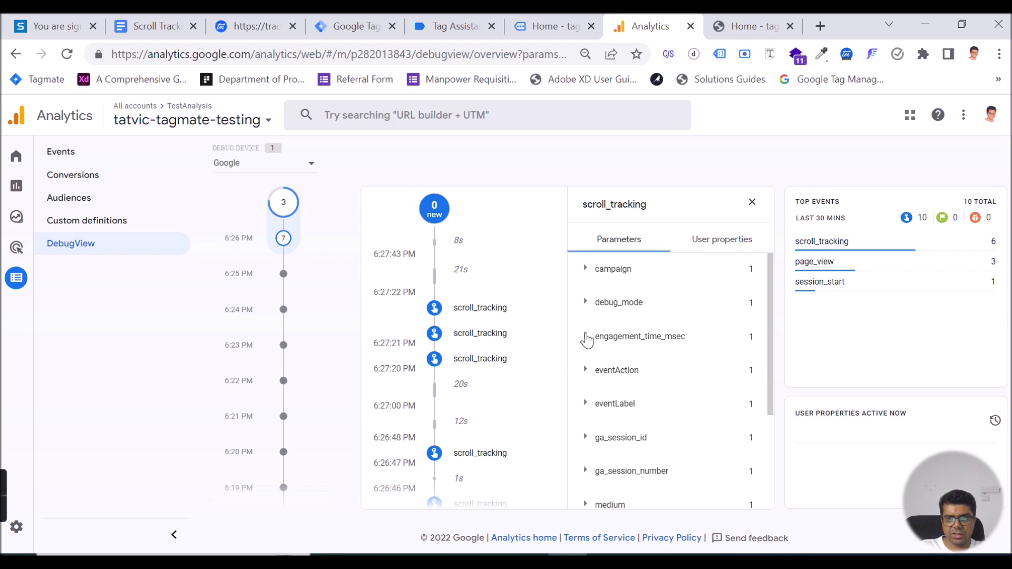
{"action": "left_click", "coordinate": [593, 342]}
{"action": "scroll", "coordinate": [595, 380], "scroll_direction": "down", "scroll_amount": 2}
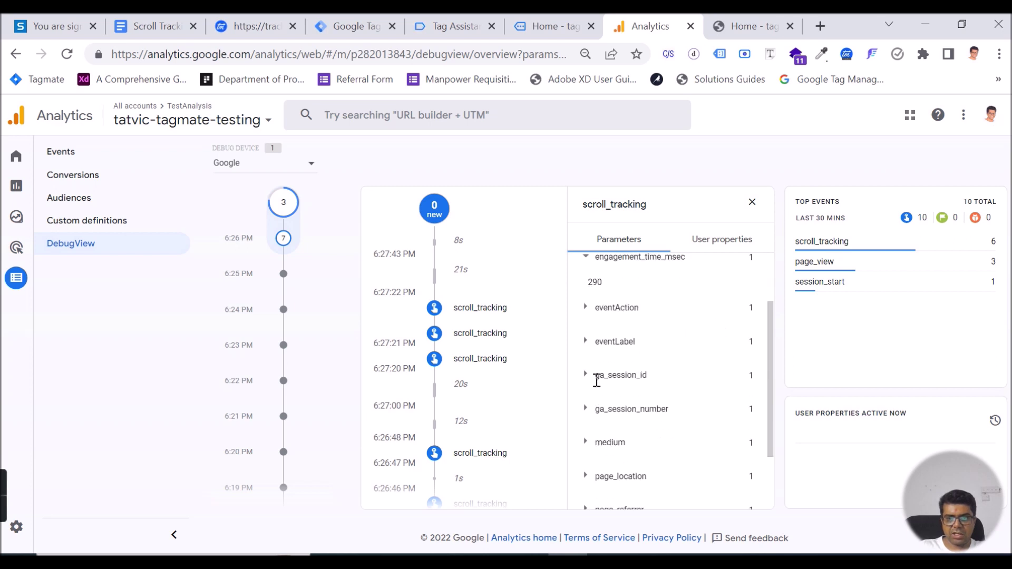
{"action": "left_click", "coordinate": [586, 309]}
{"action": "left_click", "coordinate": [589, 343]}
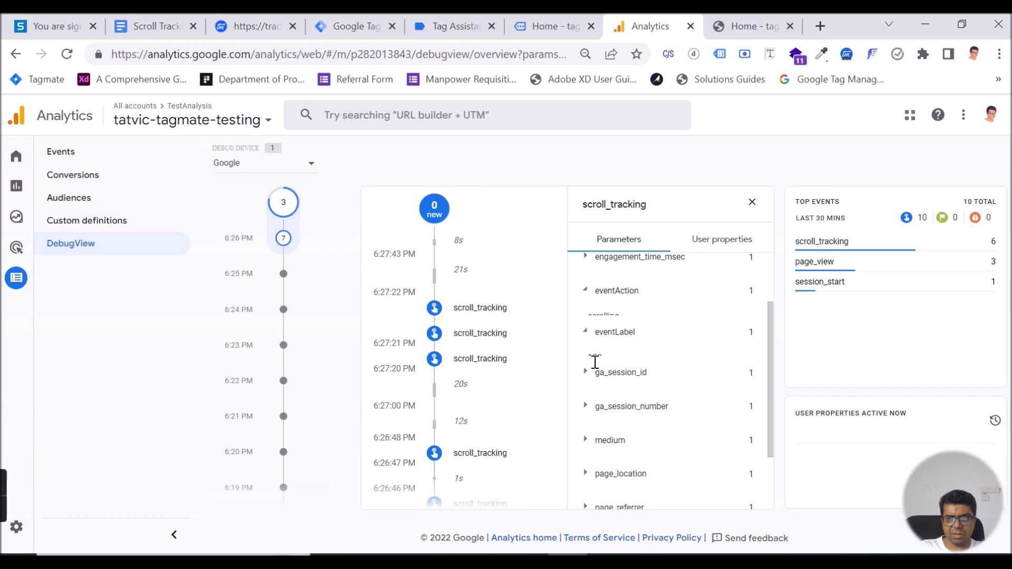
{"action": "scroll", "coordinate": [614, 375], "scroll_direction": "down", "scroll_amount": 2}
{"action": "scroll", "coordinate": [600, 374], "scroll_direction": "down", "scroll_amount": 1}
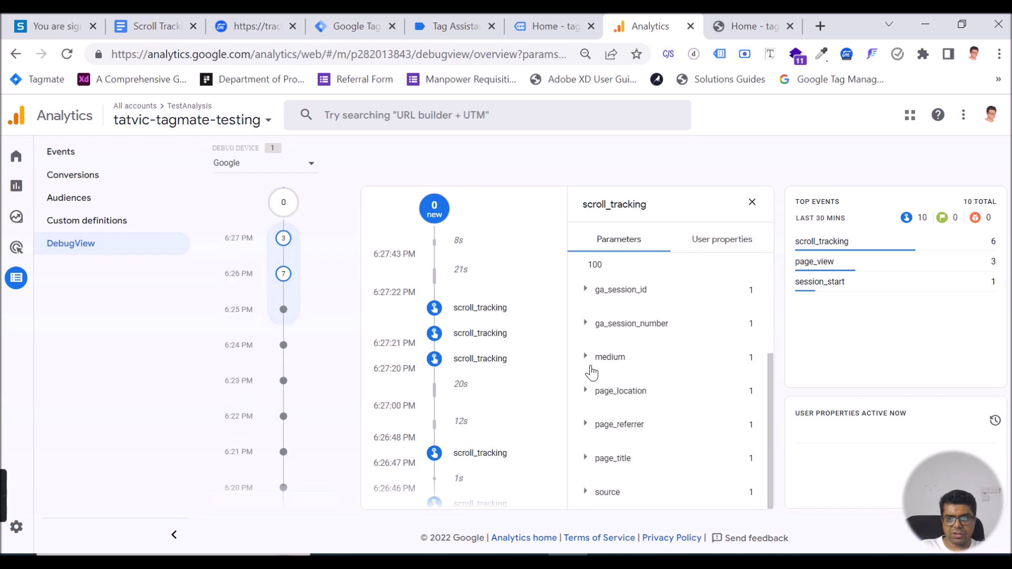
{"action": "left_click", "coordinate": [585, 463]}
{"action": "left_click_drag", "start_coordinate": [700, 474], "coordinate": [620, 468]}
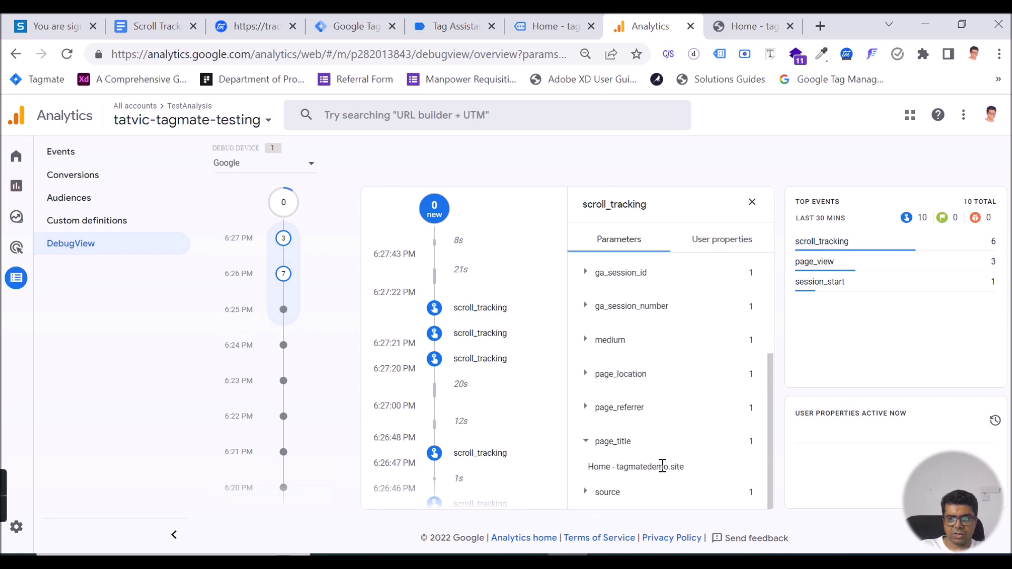
{"action": "scroll", "coordinate": [668, 464], "scroll_direction": "up", "scroll_amount": 3}
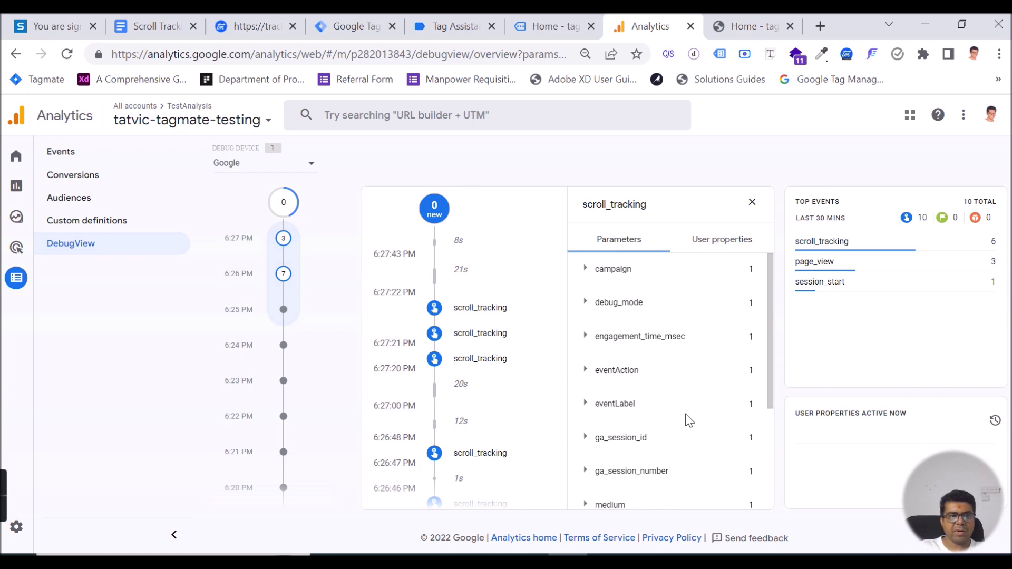
{"action": "mouse_move", "coordinate": [8, 503]}
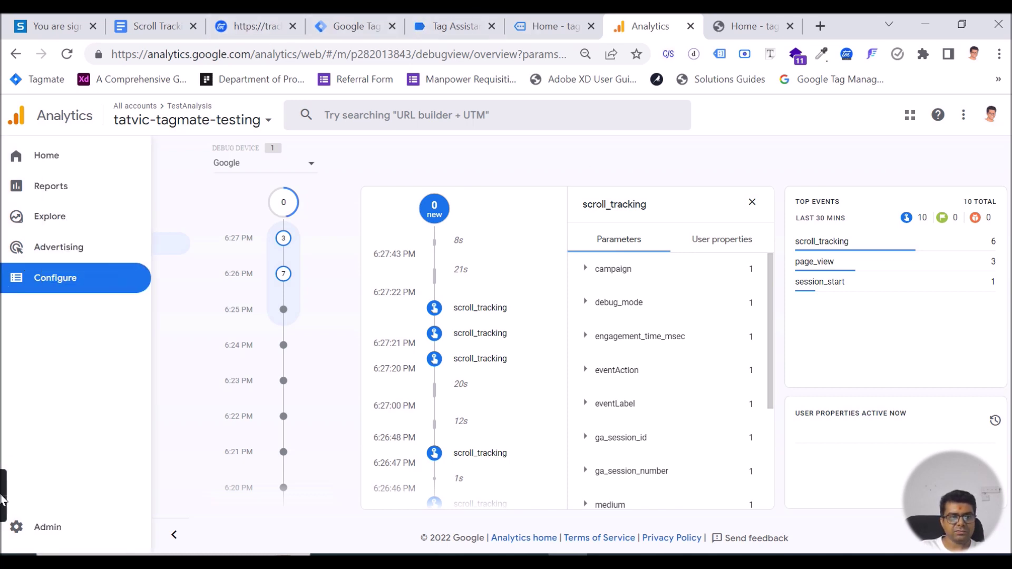